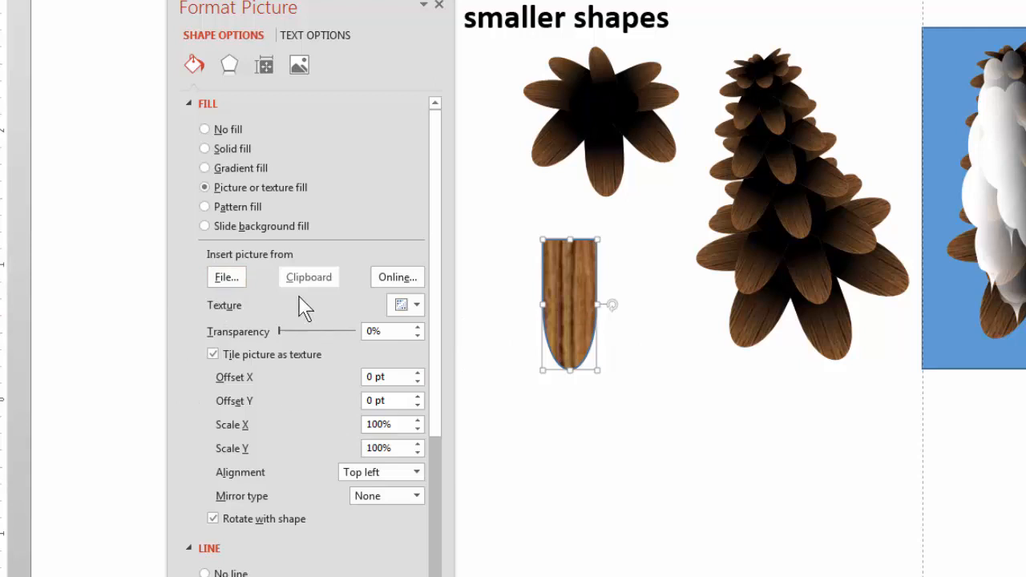
Turn off picture tiling on the wood-textured petal shape, remove its outline and move it slightly left.
{"action": "left_click", "coordinate": [213, 356]}
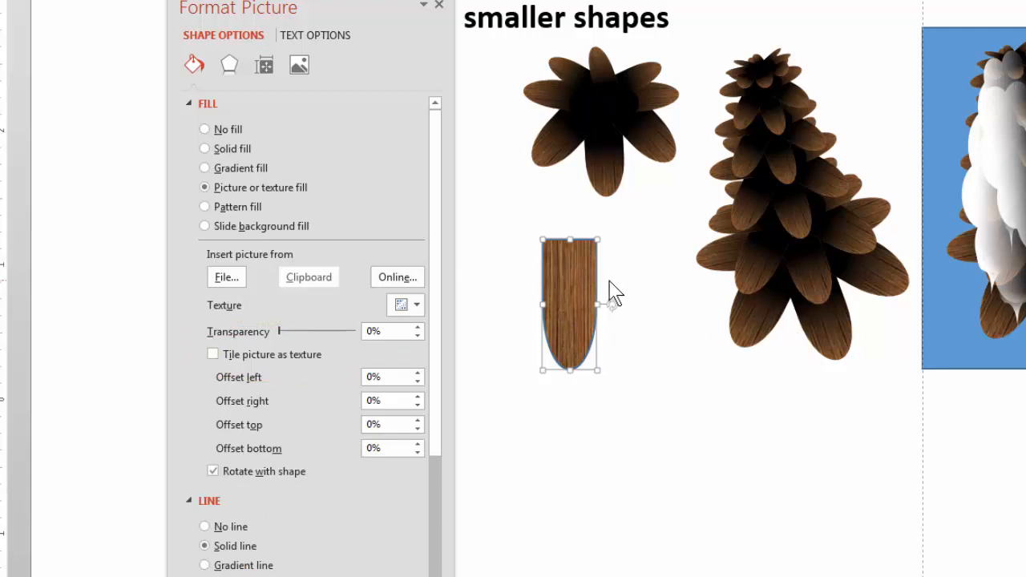
{"action": "left_click", "coordinate": [208, 527]}
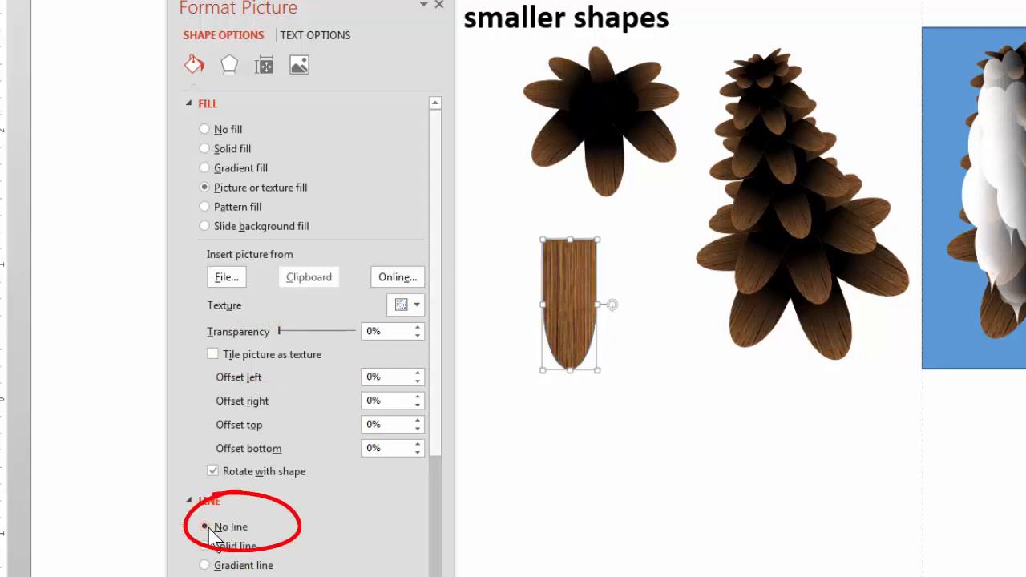
{"action": "left_click_drag", "start_coordinate": [580, 300], "coordinate": [557, 299]}
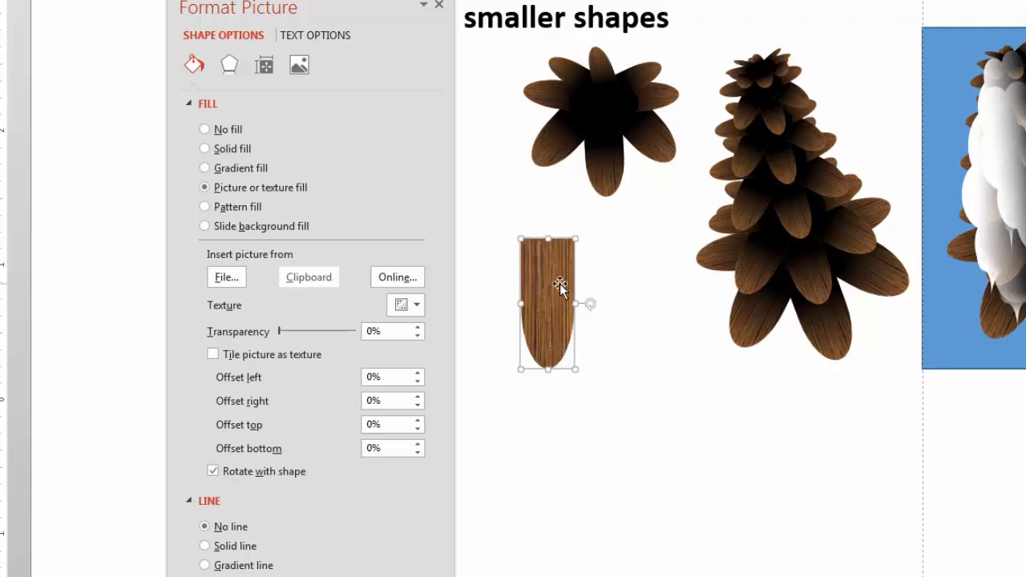
Duplicate the wood petal to its right and give the copy a linear gradient fill with only two end stops.
{"action": "left_click_drag", "start_coordinate": [560, 284], "coordinate": [646, 290]}
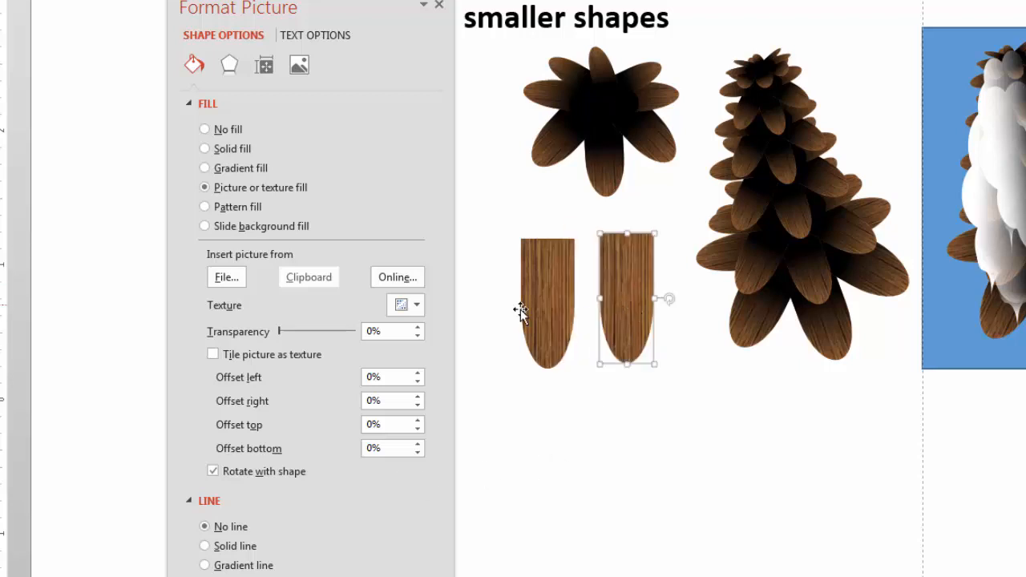
{"action": "left_click", "coordinate": [235, 169]}
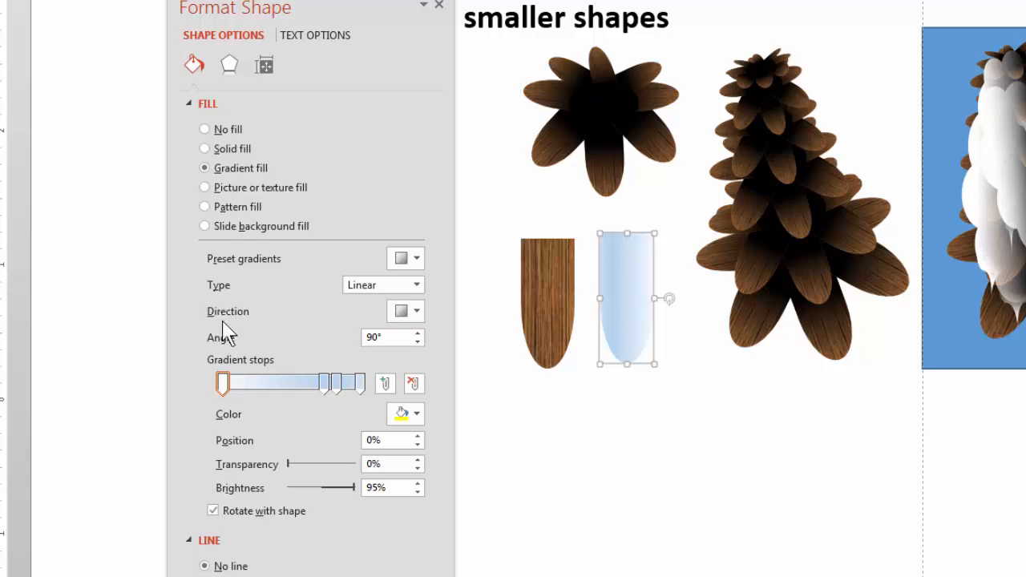
{"action": "left_click", "coordinate": [324, 384]}
{"action": "left_click_drag", "start_coordinate": [325, 383], "coordinate": [341, 421]}
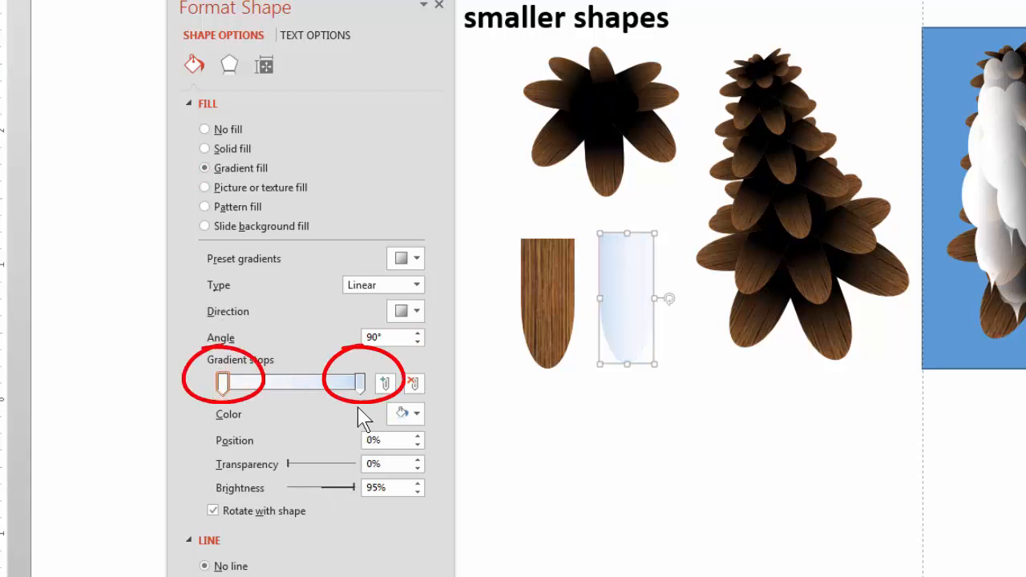
Set the copy's gradient angle to 0° and colour the first gradient stop black.
{"action": "left_click", "coordinate": [391, 337]}
{"action": "left_click_drag", "start_coordinate": [397, 337], "coordinate": [260, 327]}
{"action": "type", "text": "0"}
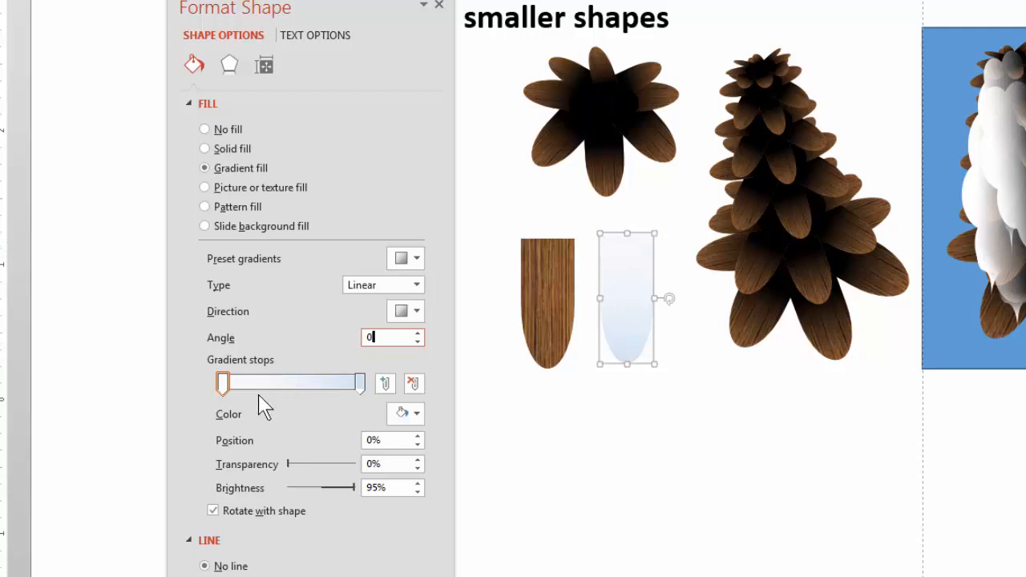
{"action": "left_click", "coordinate": [223, 386]}
{"action": "left_click", "coordinate": [405, 413]}
{"action": "left_click", "coordinate": [409, 454]}
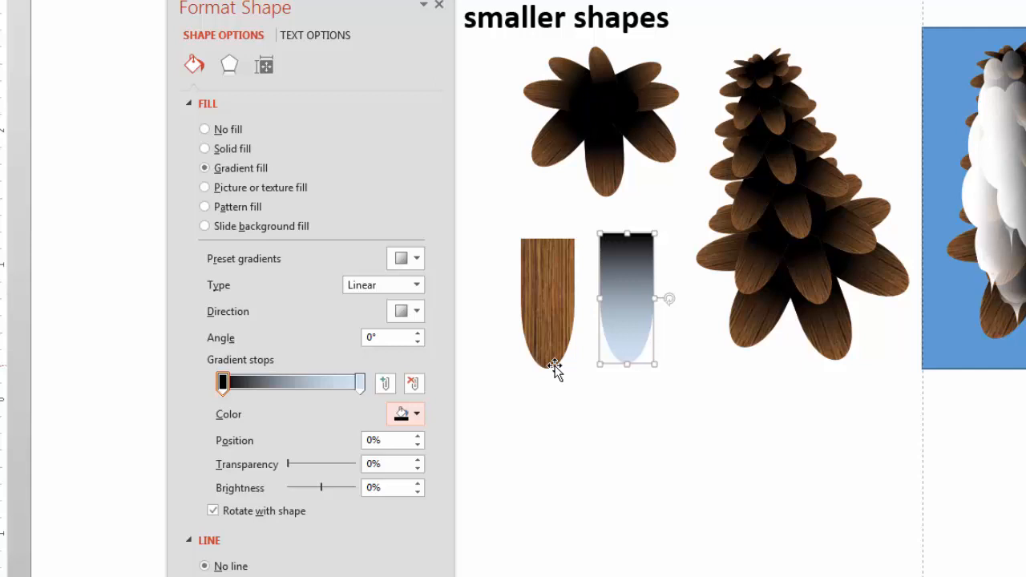
Colour the last gradient stop white and set its transparency to 100%.
{"action": "left_click", "coordinate": [362, 382]}
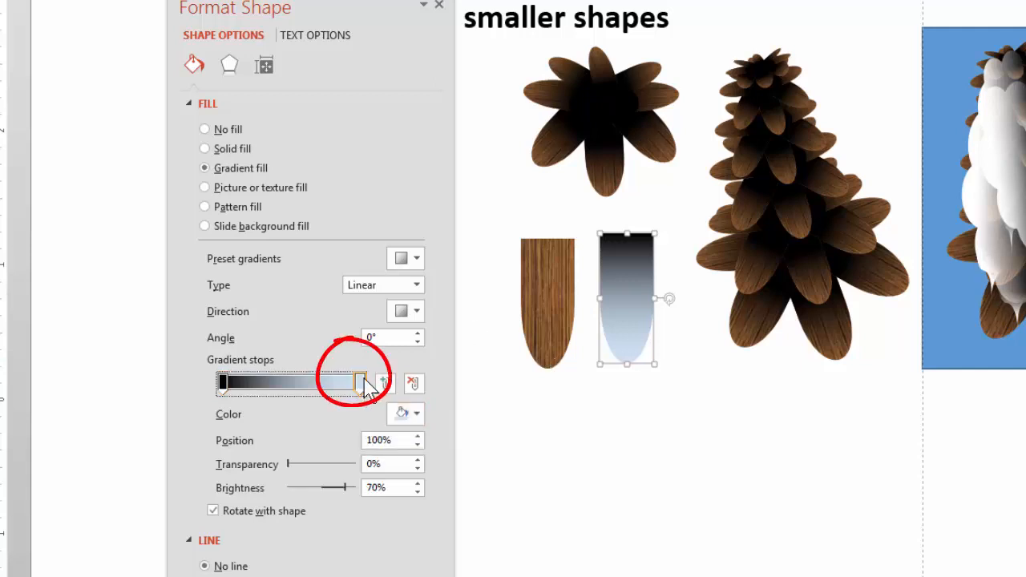
{"action": "left_click", "coordinate": [411, 412]}
{"action": "left_click", "coordinate": [394, 456]}
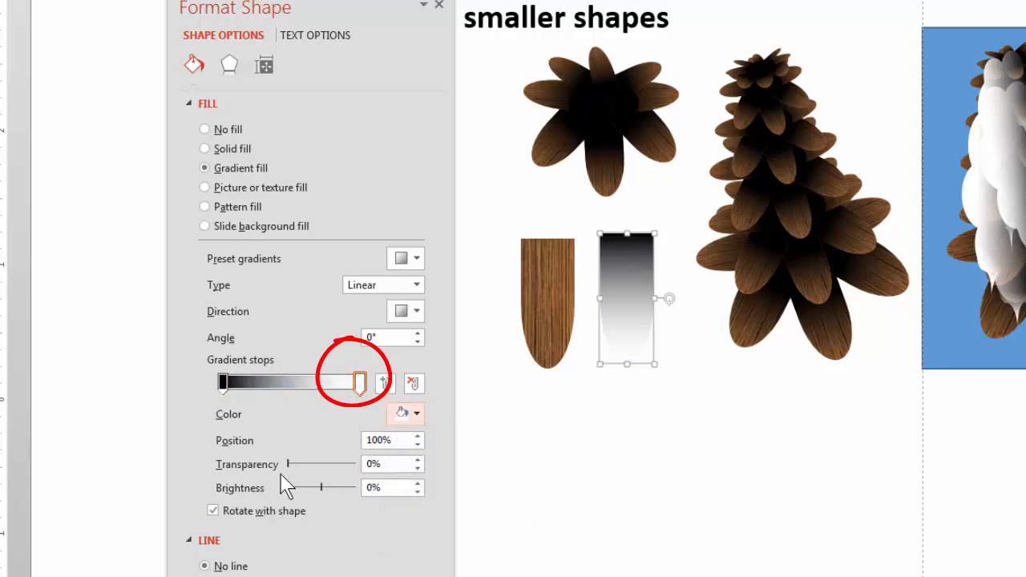
{"action": "left_click_drag", "start_coordinate": [288, 464], "coordinate": [355, 464]}
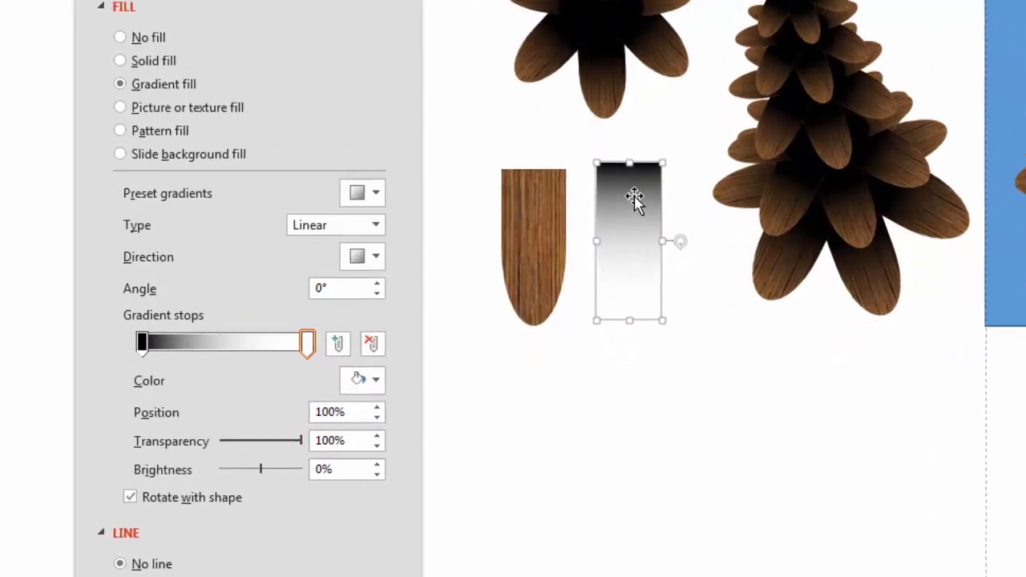
Place the gradient petal exactly over the wood petal and set its last gradient stop to black with 100% transparency.
{"action": "left_click_drag", "start_coordinate": [635, 253], "coordinate": [550, 254]}
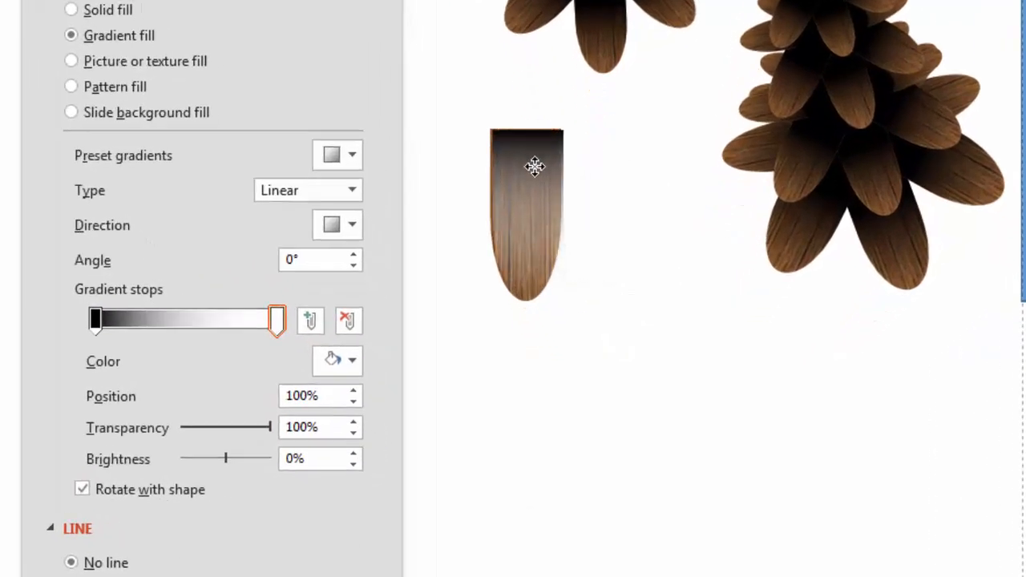
{"action": "left_click_drag", "start_coordinate": [534, 166], "coordinate": [535, 170]}
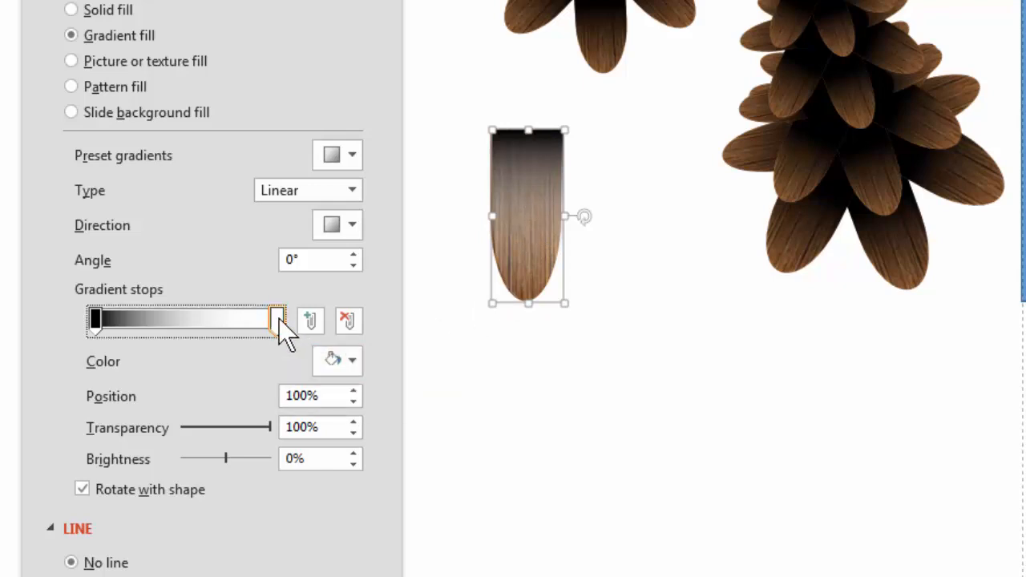
{"action": "left_click", "coordinate": [347, 358]}
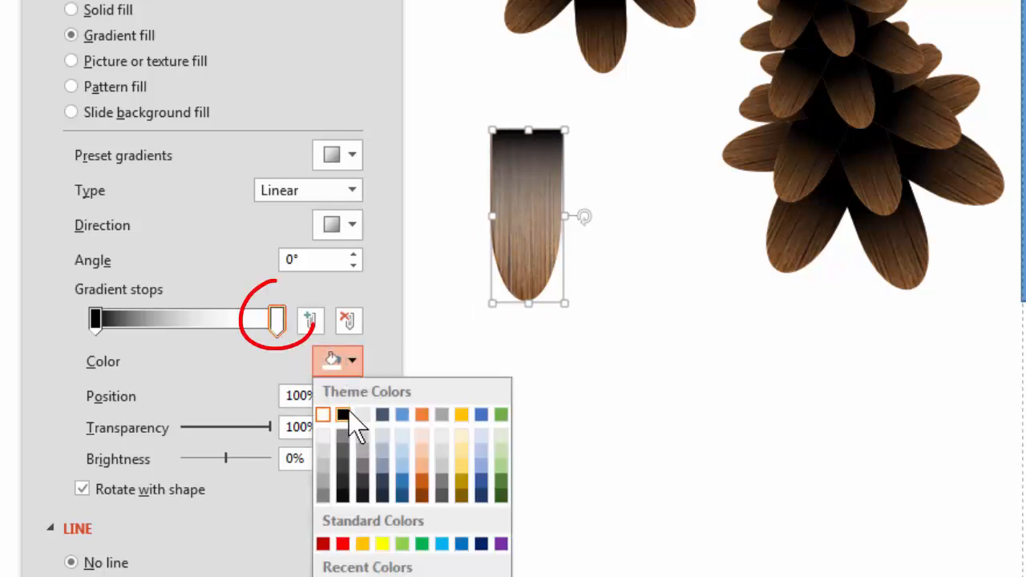
{"action": "left_click", "coordinate": [343, 415]}
{"action": "left_click_drag", "start_coordinate": [186, 428], "coordinate": [288, 433]}
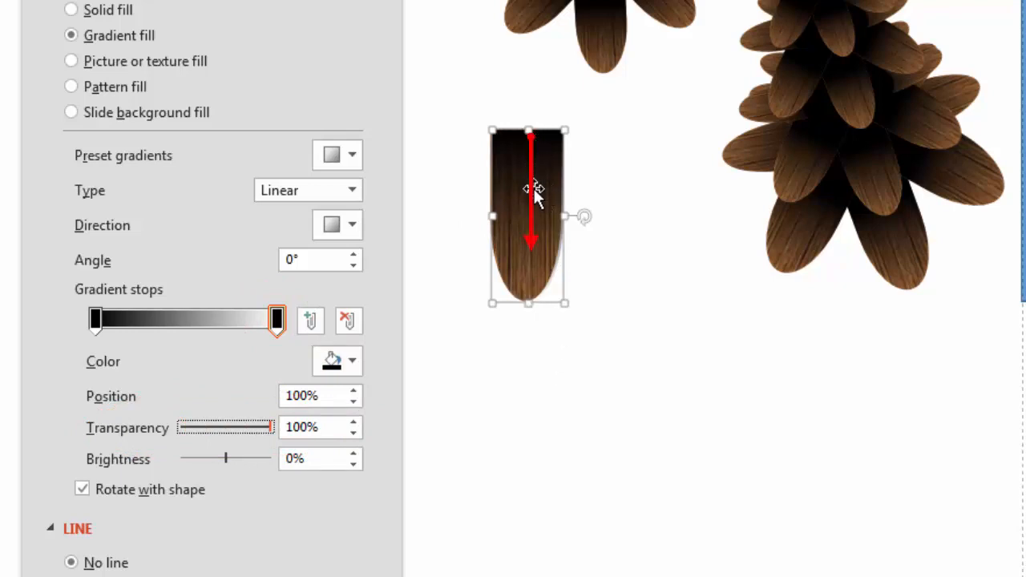
Shift the first black gradient stop to position 31% to extend the dark area of the petal.
{"action": "left_click_drag", "start_coordinate": [94, 321], "coordinate": [146, 331]}
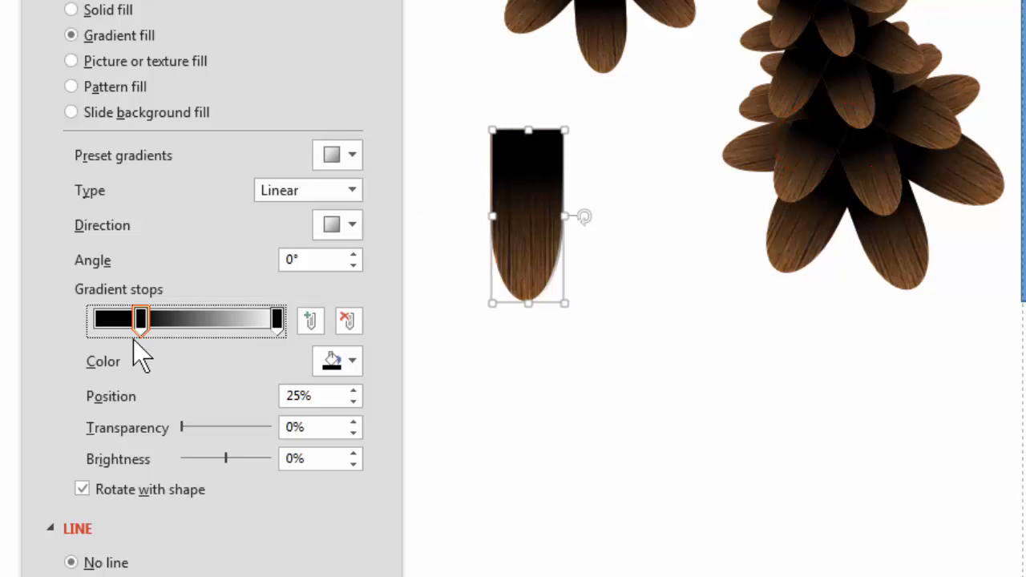
{"action": "left_click_drag", "start_coordinate": [142, 315], "coordinate": [149, 317]}
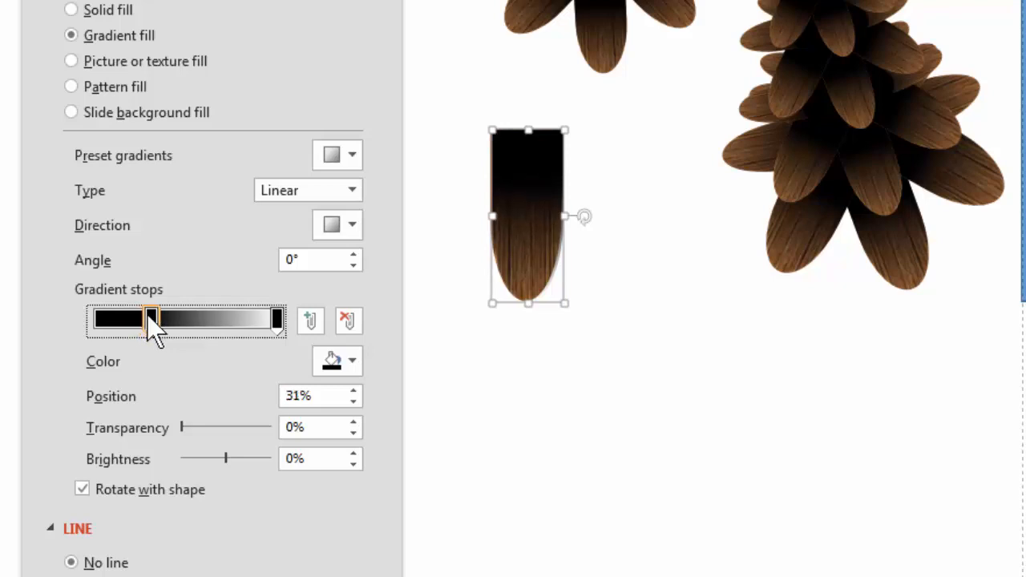
{"action": "left_click", "coordinate": [658, 472]}
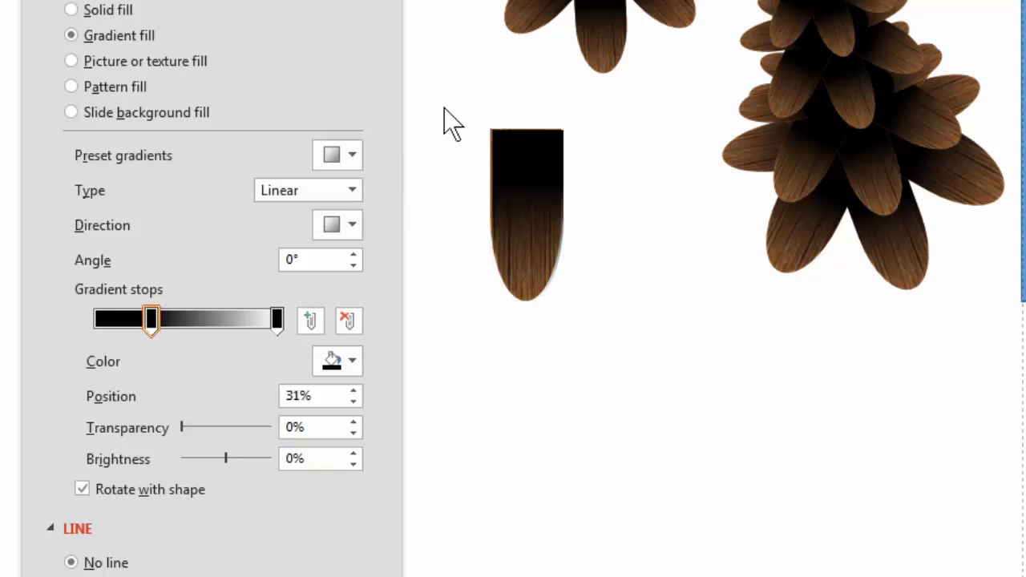
Align the wood and gradient petals to each other by centre and middle, and group them.
{"action": "left_click_drag", "start_coordinate": [447, 98], "coordinate": [651, 335]}
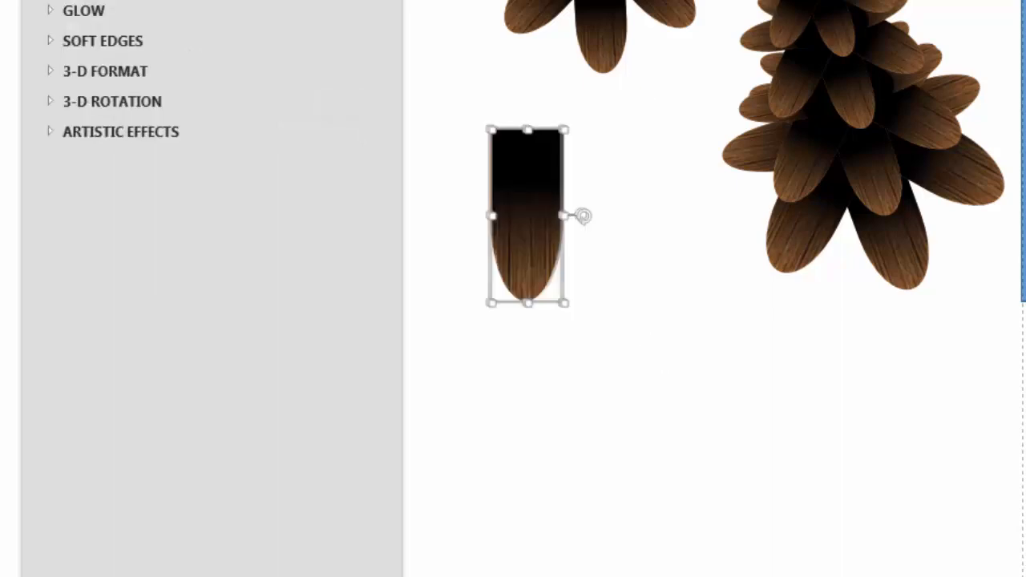
{"action": "left_click", "coordinate": [812, 29]}
{"action": "left_click", "coordinate": [856, 110]}
{"action": "left_click", "coordinate": [806, 47]}
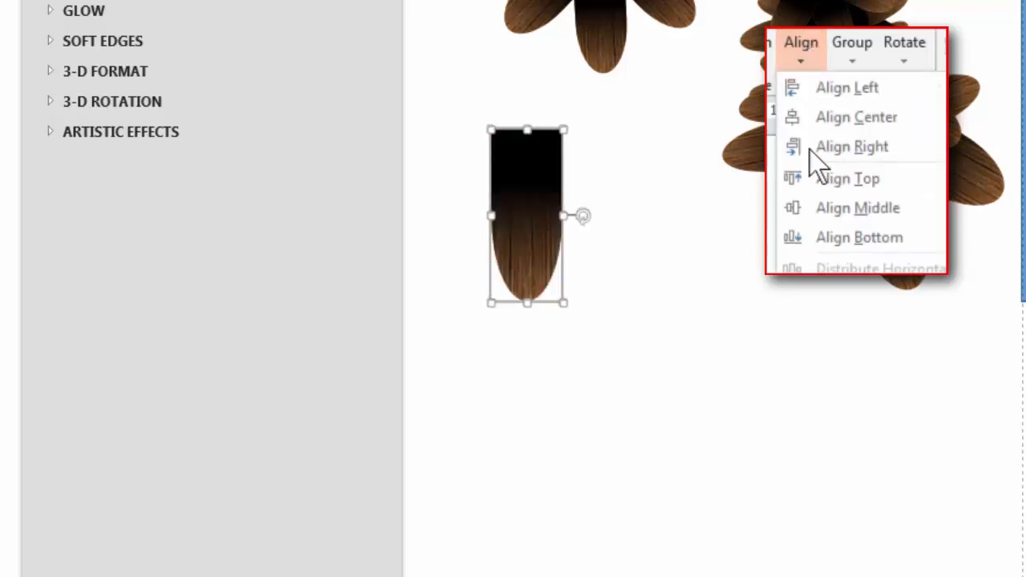
{"action": "left_click", "coordinate": [856, 208]}
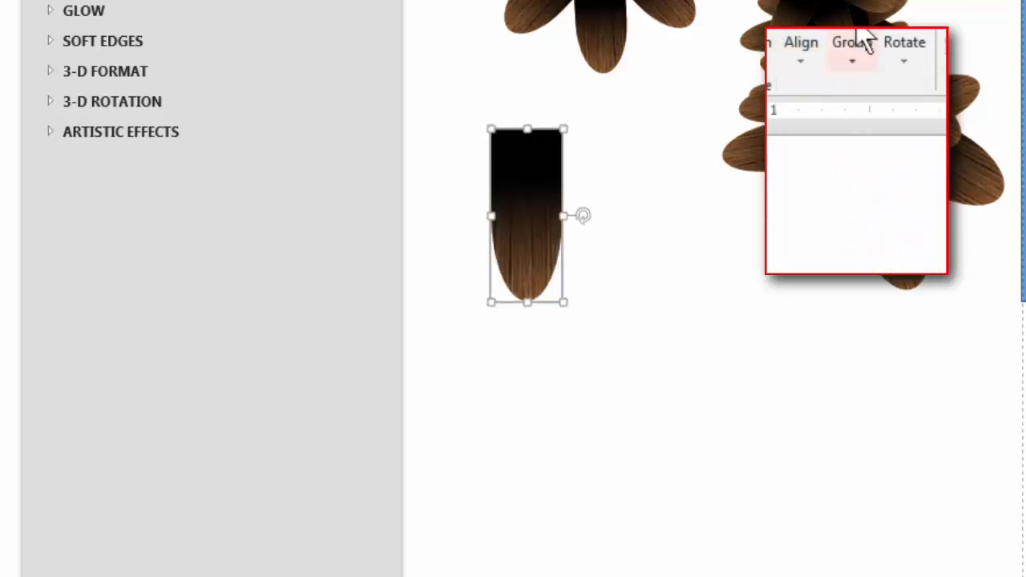
{"action": "left_click", "coordinate": [856, 45]}
{"action": "key", "text": "ctrl+g"}
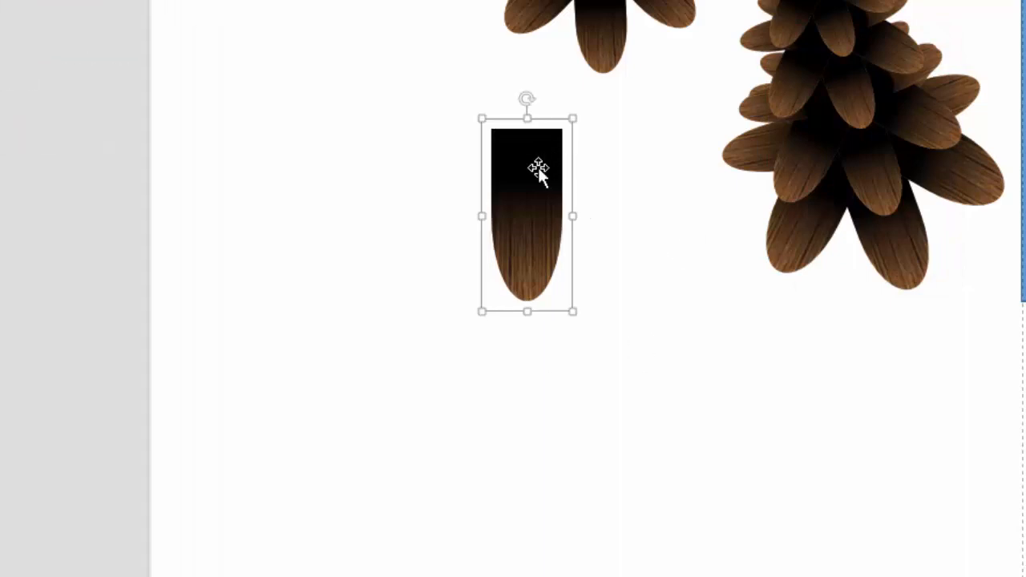
Duplicate the grouped petal to both sides and rotate the copies outward so their dark ends meet the central petal.
{"action": "left_click_drag", "start_coordinate": [511, 236], "coordinate": [400, 246]}
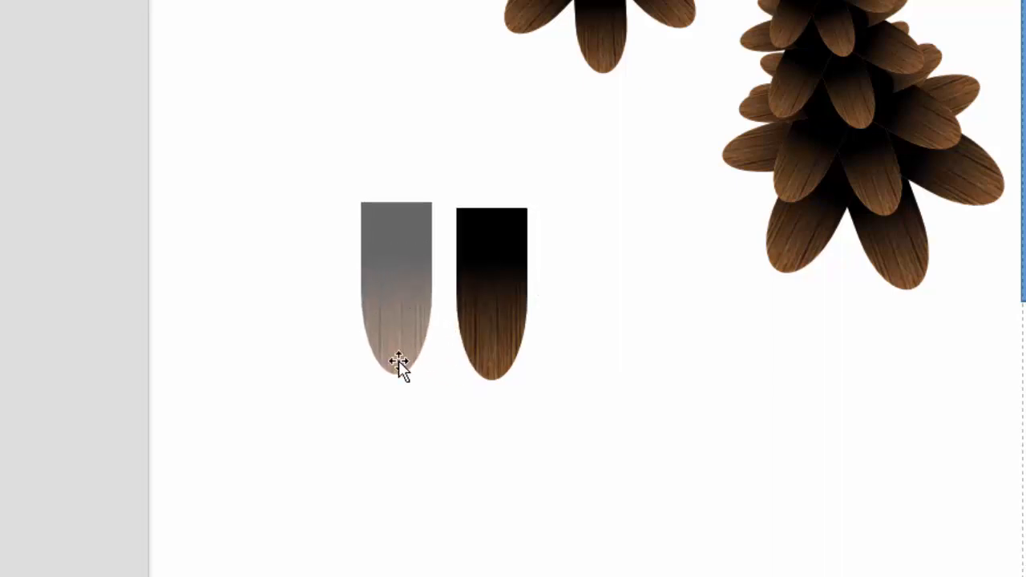
{"action": "left_click_drag", "start_coordinate": [443, 385], "coordinate": [424, 356]}
{"action": "left_click_drag", "start_coordinate": [391, 172], "coordinate": [450, 191]}
{"action": "left_click_drag", "start_coordinate": [394, 276], "coordinate": [623, 248]}
{"action": "left_click_drag", "start_coordinate": [657, 178], "coordinate": [550, 193]}
{"action": "left_click_drag", "start_coordinate": [572, 248], "coordinate": [539, 237]}
Add a second pair of smaller petals above the first pair, rotated closer to horizontal on each side.
{"action": "left_click_drag", "start_coordinate": [429, 239], "coordinate": [401, 160]}
{"action": "left_click_drag", "start_coordinate": [383, 283], "coordinate": [403, 230]}
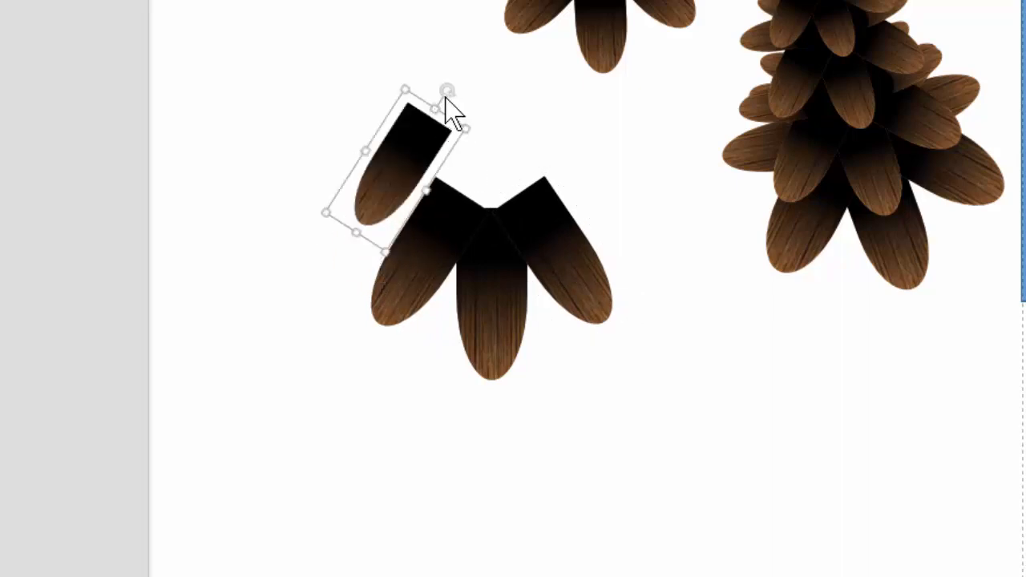
{"action": "left_click_drag", "start_coordinate": [447, 88], "coordinate": [481, 151]}
{"action": "left_click_drag", "start_coordinate": [422, 165], "coordinate": [510, 175]}
{"action": "left_click_drag", "start_coordinate": [613, 207], "coordinate": [608, 185]}
Add a third pair of smaller petals above the side petals, rotated to point diagonally upward on each side.
{"action": "left_click_drag", "start_coordinate": [435, 167], "coordinate": [490, 96]}
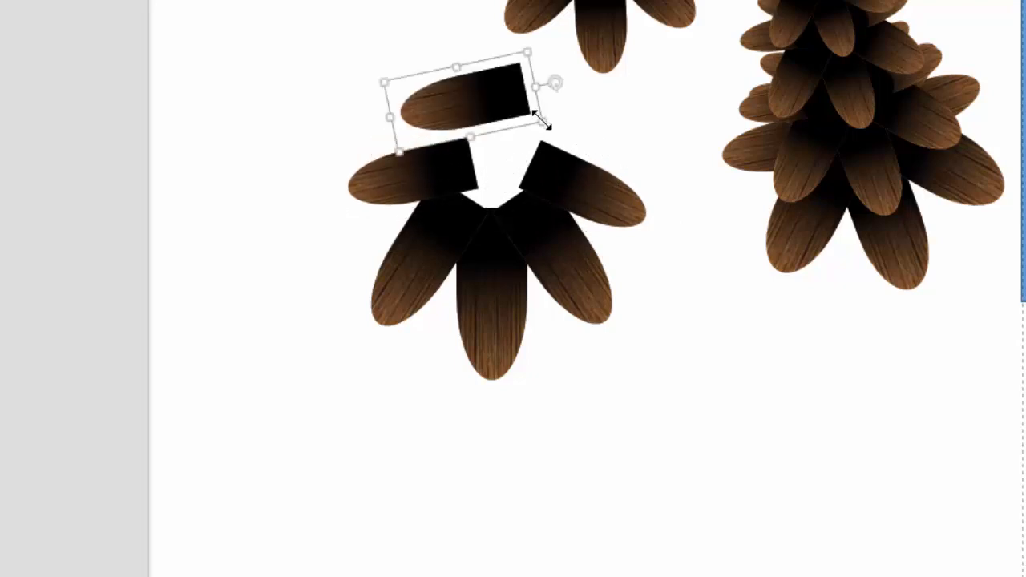
{"action": "left_click_drag", "start_coordinate": [540, 118], "coordinate": [511, 152]}
{"action": "left_click_drag", "start_coordinate": [481, 120], "coordinate": [600, 154]}
{"action": "left_click_drag", "start_coordinate": [634, 193], "coordinate": [505, 179]}
{"action": "left_click_drag", "start_coordinate": [552, 150], "coordinate": [546, 159]}
Duplicate an upper petal, shrink it and rotate it to point straight up at the top of the ring.
{"action": "left_click", "coordinate": [442, 132]}
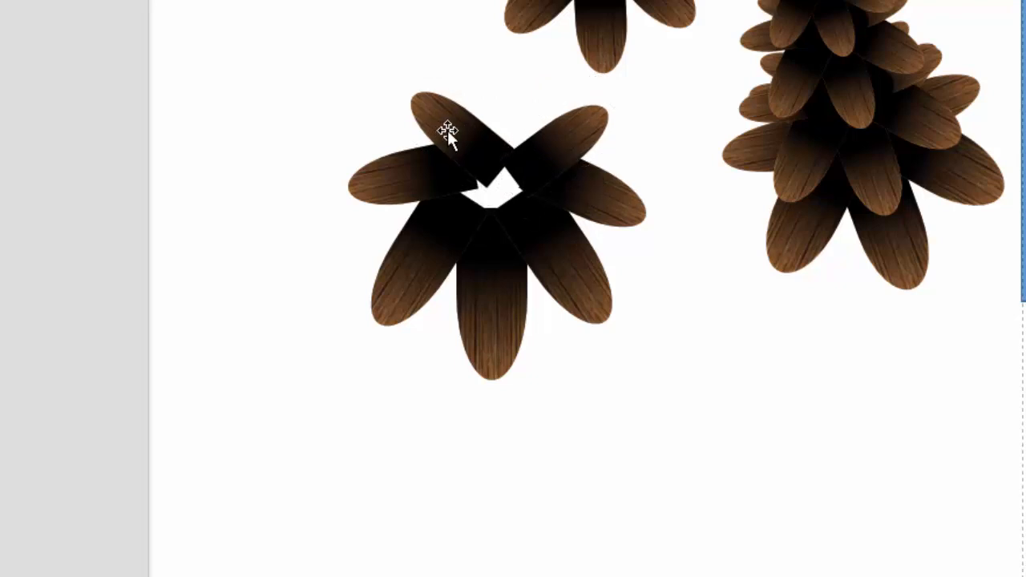
{"action": "left_click_drag", "start_coordinate": [451, 130], "coordinate": [498, 135]}
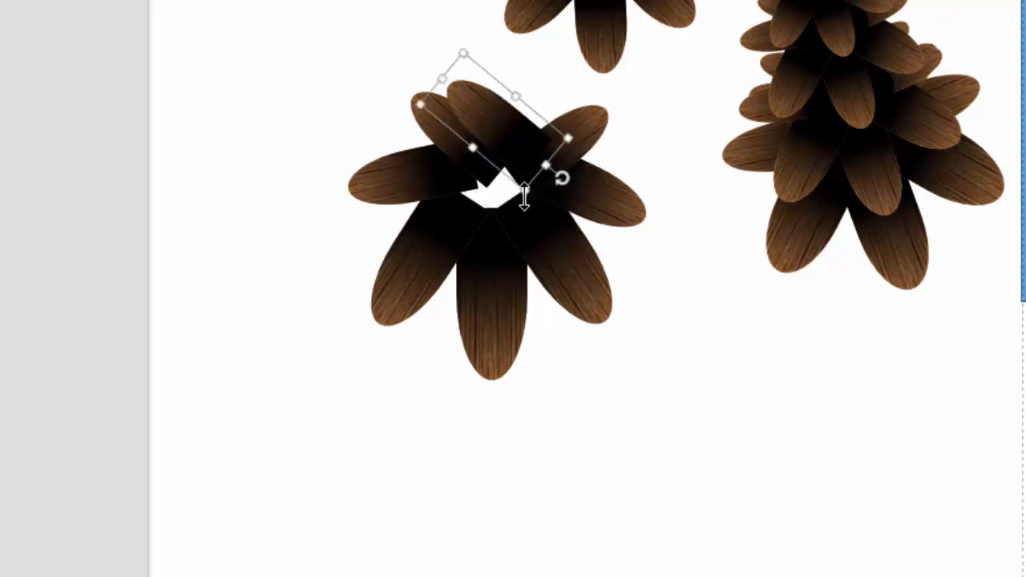
{"action": "left_click_drag", "start_coordinate": [522, 188], "coordinate": [483, 200]}
{"action": "left_click_drag", "start_coordinate": [488, 114], "coordinate": [520, 120]}
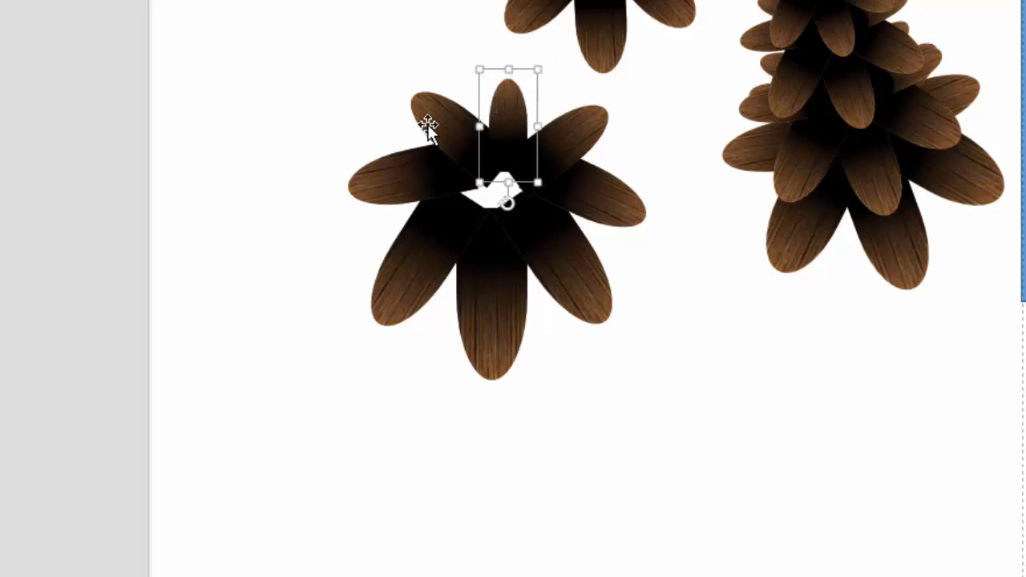
Nudge the surrounding petals inward to close the gap at the centre of the ring.
{"action": "left_click", "coordinate": [438, 115]}
{"action": "left_click_drag", "start_coordinate": [593, 133], "coordinate": [579, 138]}
{"action": "left_click", "coordinate": [433, 125]}
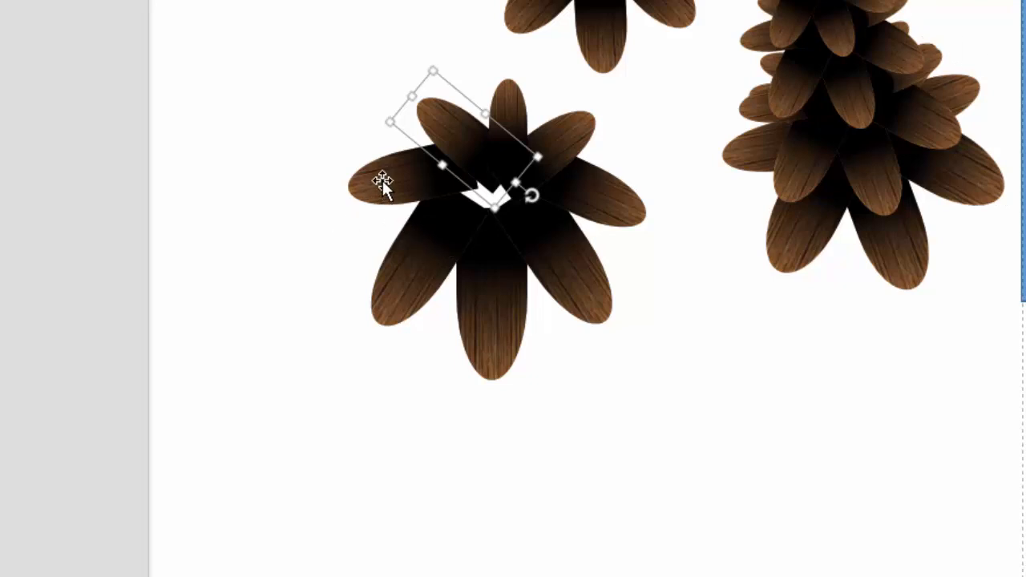
{"action": "left_click_drag", "start_coordinate": [383, 180], "coordinate": [385, 179]}
{"action": "mouse_move", "coordinate": [404, 276]}
{"action": "left_mouse_down"}
{"action": "mouse_move", "coordinate": [417, 255]}
{"action": "mouse_move", "coordinate": [407, 260]}
{"action": "left_mouse_up"}
{"action": "left_click_drag", "start_coordinate": [570, 291], "coordinate": [559, 271]}
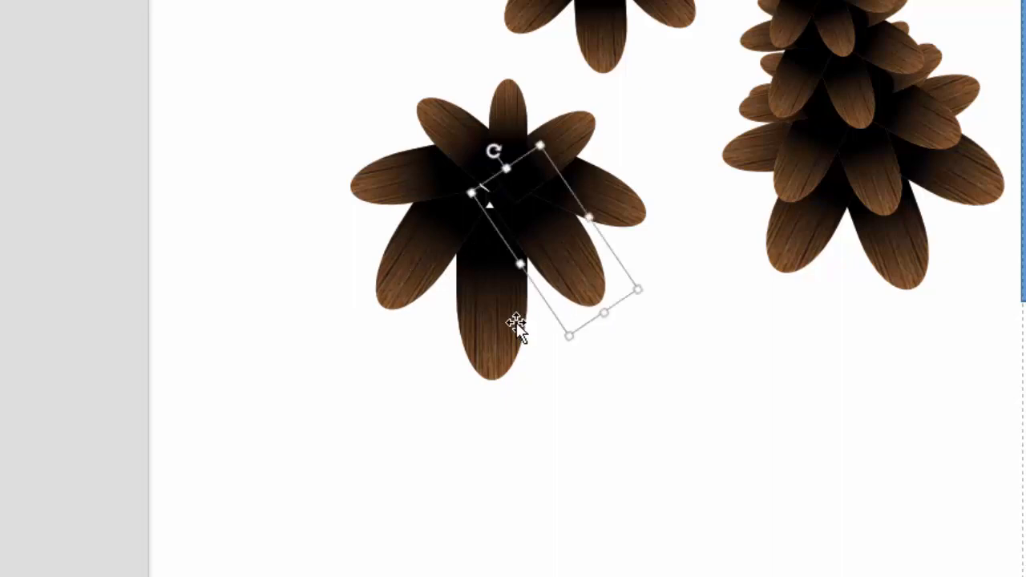
{"action": "left_click_drag", "start_coordinate": [516, 324], "coordinate": [516, 311]}
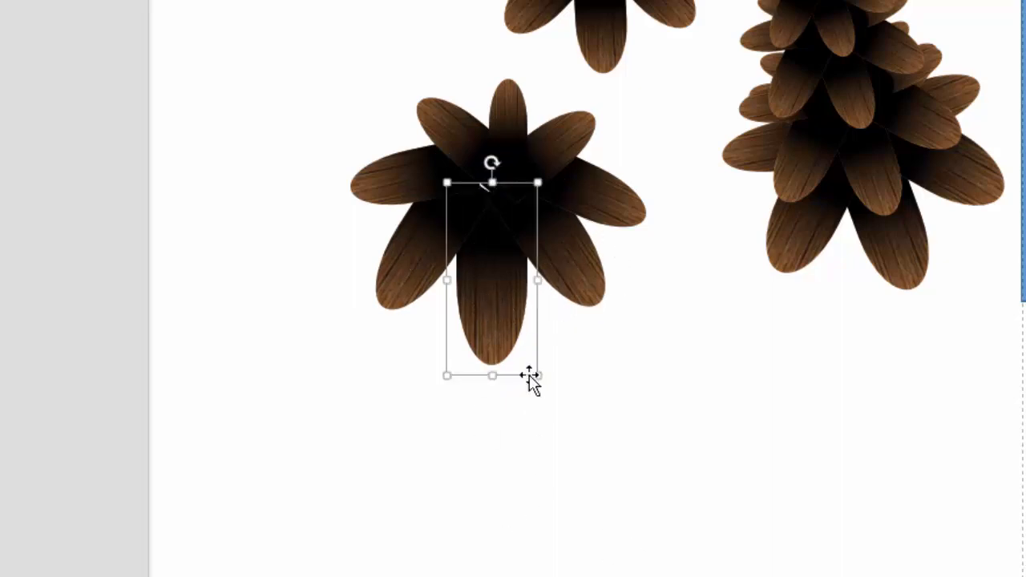
{"action": "left_click", "coordinate": [713, 404]}
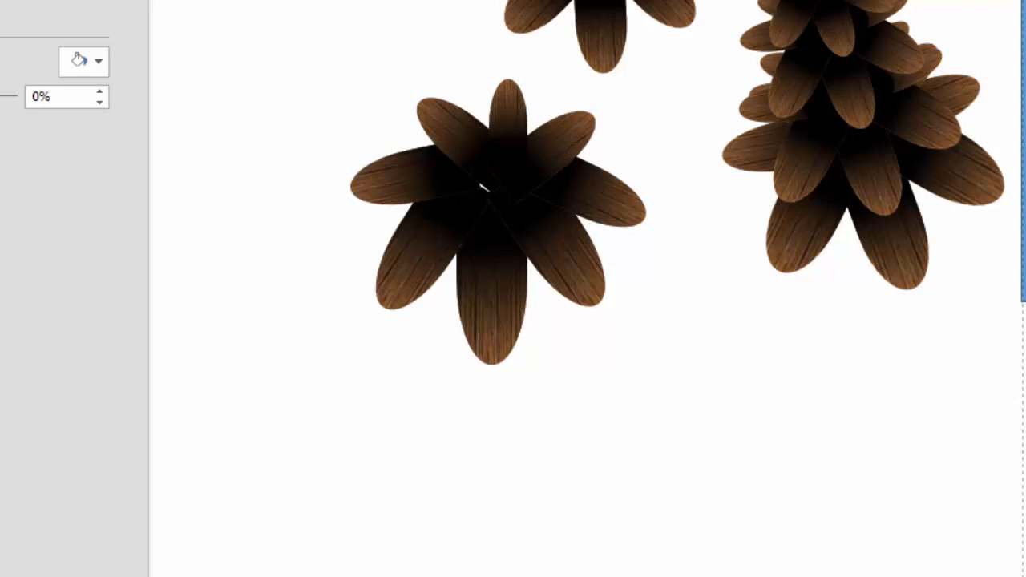
Draw an oval over the centre of the petal ring and fill it black with no outline.
{"action": "left_click", "coordinate": [725, 0]}
{"action": "left_click", "coordinate": [742, 0]}
{"action": "left_click", "coordinate": [444, 153]}
{"action": "left_click_drag", "start_coordinate": [484, 186], "coordinate": [544, 229]}
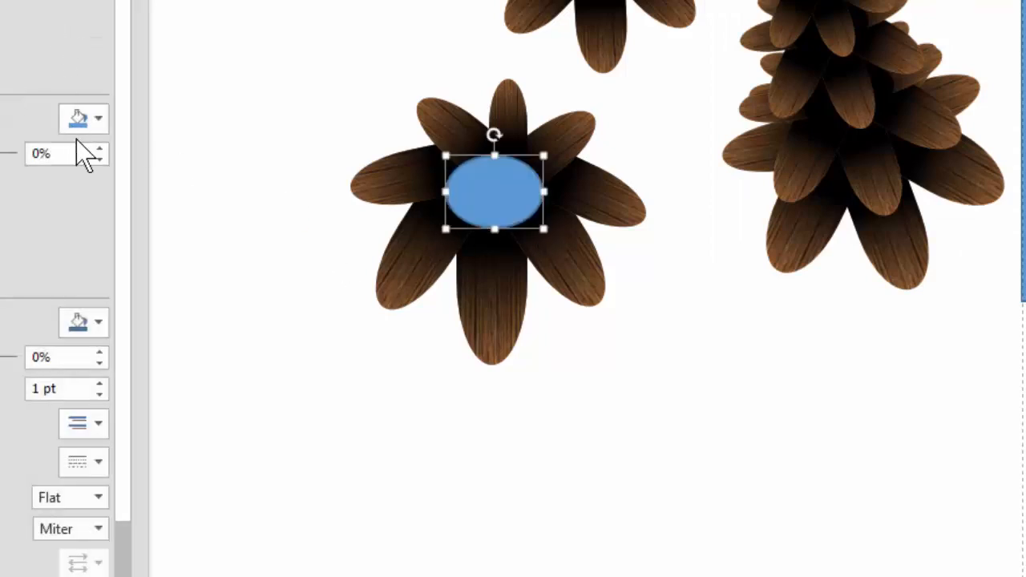
{"action": "left_click", "coordinate": [98, 119]}
{"action": "left_click", "coordinate": [85, 171]}
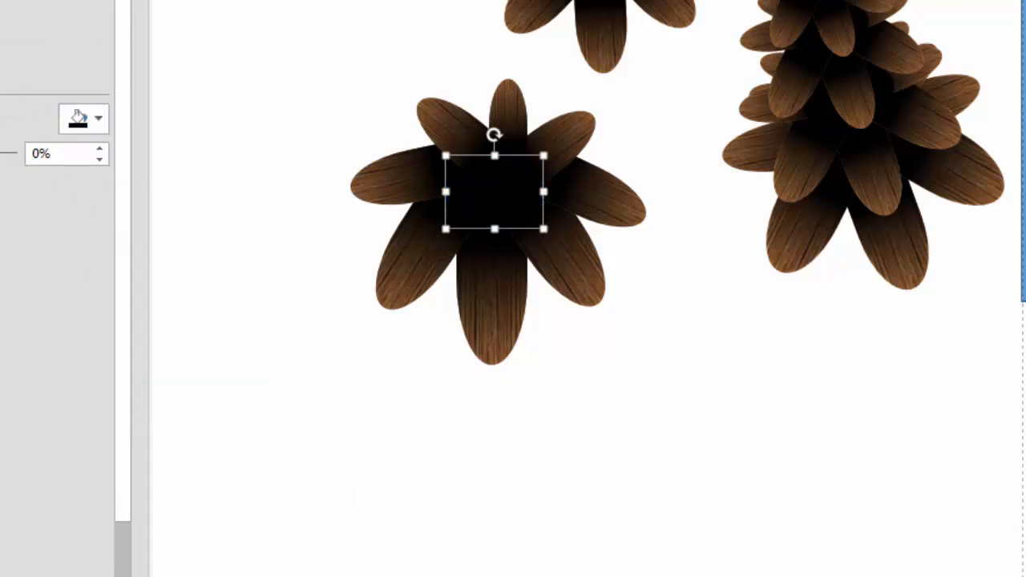
{"action": "left_click", "coordinate": [542, 467]}
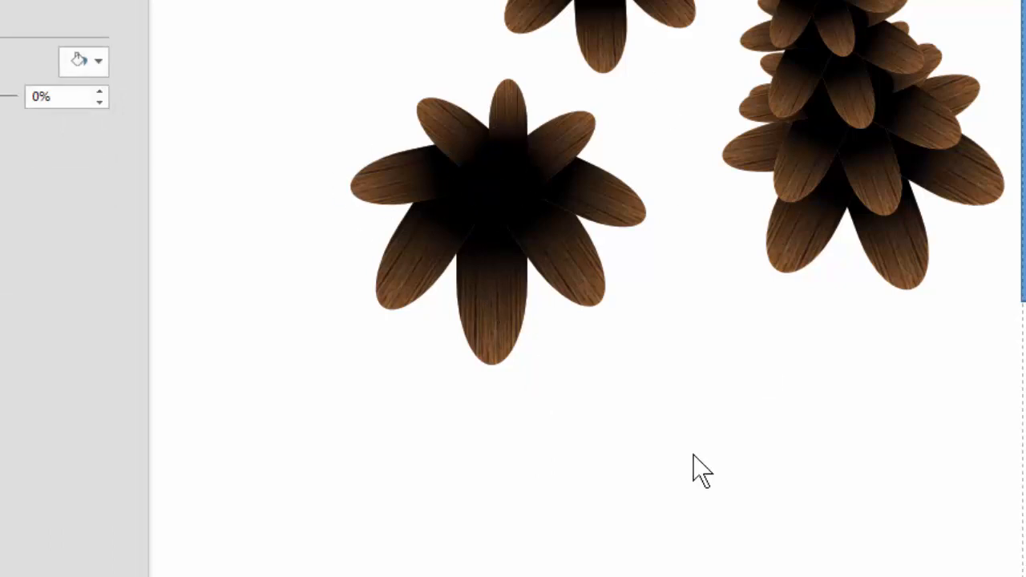
Group all the petals and the black centre oval of the ring into one object.
{"action": "left_click_drag", "start_coordinate": [276, 39], "coordinate": [788, 521]}
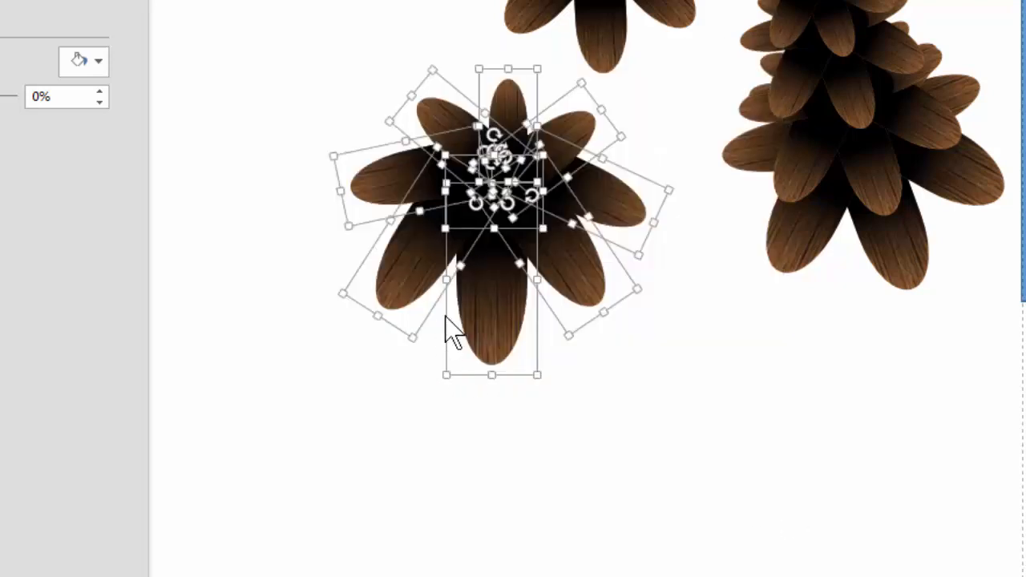
{"action": "right_click", "coordinate": [488, 294]}
{"action": "mouse_move", "coordinate": [545, 432]}
{"action": "left_click", "coordinate": [681, 434]}
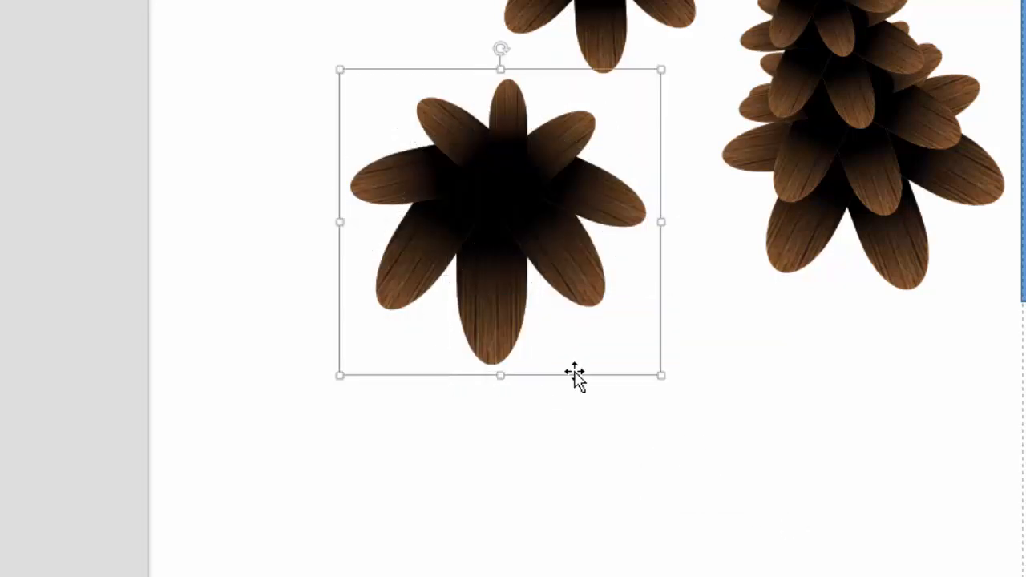
Duplicate the grouped petal ring, shrink the copy slightly and overlap it on the upper part of the original.
{"action": "mouse_move", "coordinate": [510, 305]}
{"action": "left_mouse_down"}
{"action": "mouse_move", "coordinate": [493, 366]}
{"action": "mouse_move", "coordinate": [508, 303]}
{"action": "left_mouse_up"}
{"action": "left_click_drag", "start_coordinate": [657, 367], "coordinate": [605, 328]}
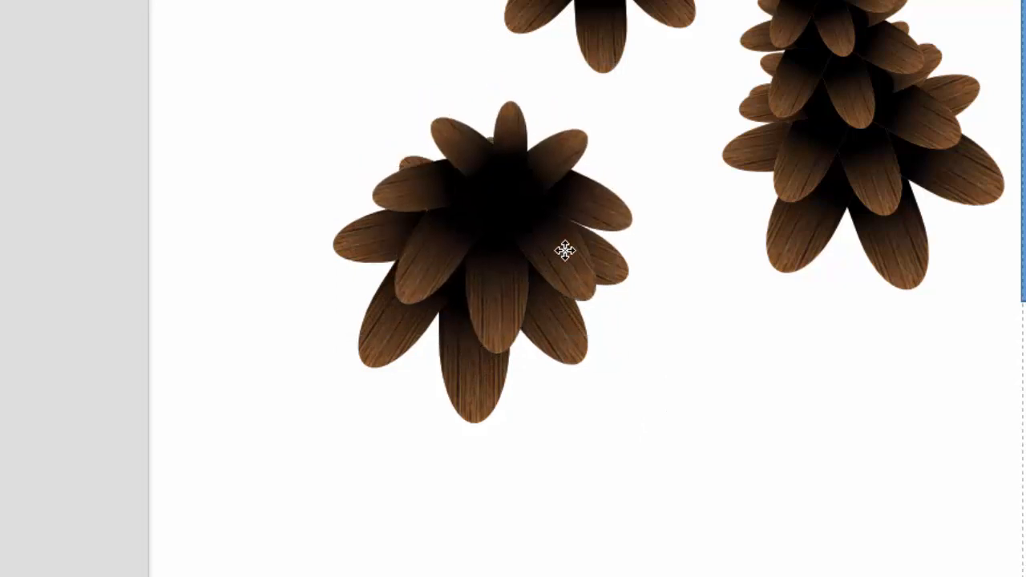
{"action": "left_click_drag", "start_coordinate": [568, 255], "coordinate": [579, 224]}
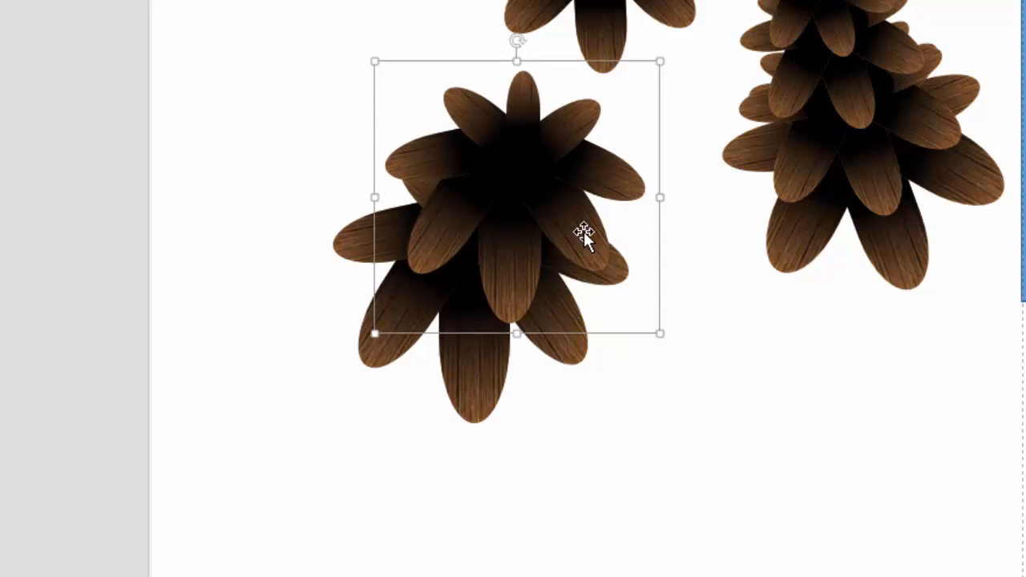
Stack further, progressively smaller copies of the petal ring diagonally up and to the right to form the cone's body.
{"action": "left_click_drag", "start_coordinate": [582, 232], "coordinate": [645, 233]}
{"action": "left_click_drag", "start_coordinate": [603, 161], "coordinate": [729, 131]}
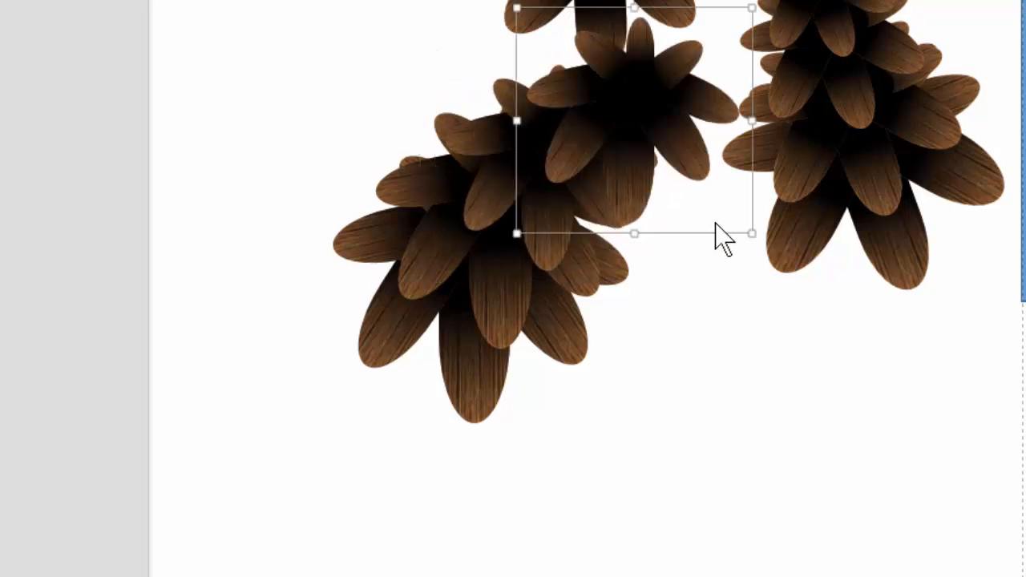
{"action": "left_click_drag", "start_coordinate": [751, 230], "coordinate": [674, 126]}
{"action": "left_click_drag", "start_coordinate": [623, 84], "coordinate": [615, 106]}
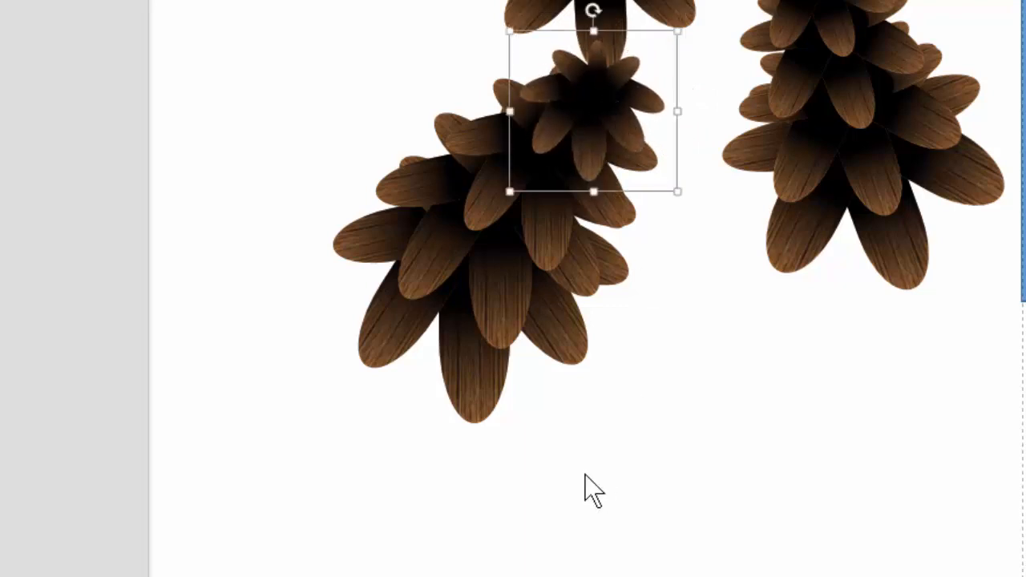
{"action": "left_click_drag", "start_coordinate": [600, 101], "coordinate": [748, 349]}
{"action": "left_click_drag", "start_coordinate": [712, 302], "coordinate": [626, 78]}
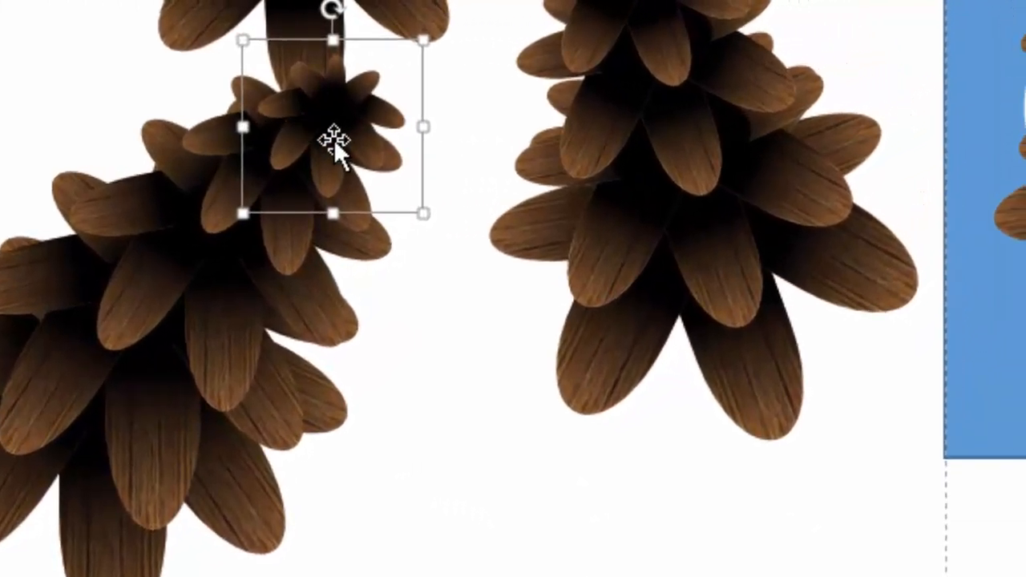
Cap the cone's tip with flattened copies of the smallest ring, tilting one diagonally to follow the cone's slant.
{"action": "left_click_drag", "start_coordinate": [335, 143], "coordinate": [511, 497]}
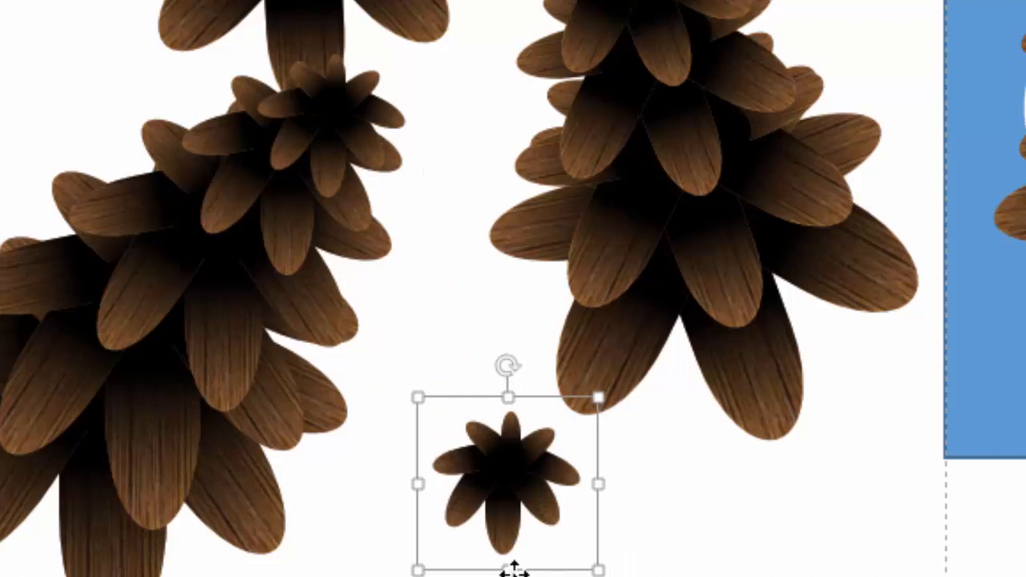
{"action": "left_click_drag", "start_coordinate": [509, 553], "coordinate": [355, 107]}
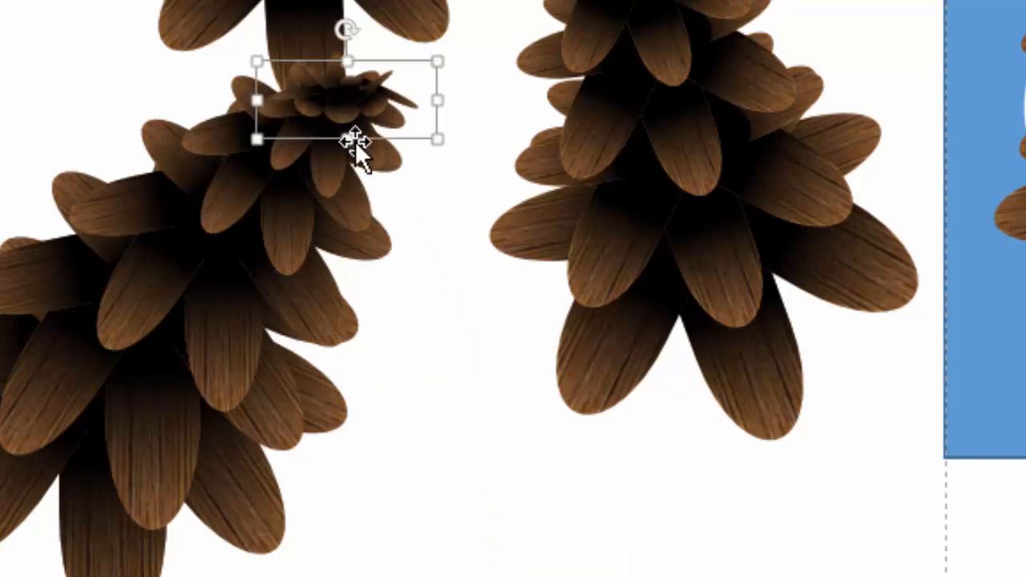
{"action": "left_click_drag", "start_coordinate": [341, 43], "coordinate": [319, 3]}
{"action": "left_click", "coordinate": [337, 96]}
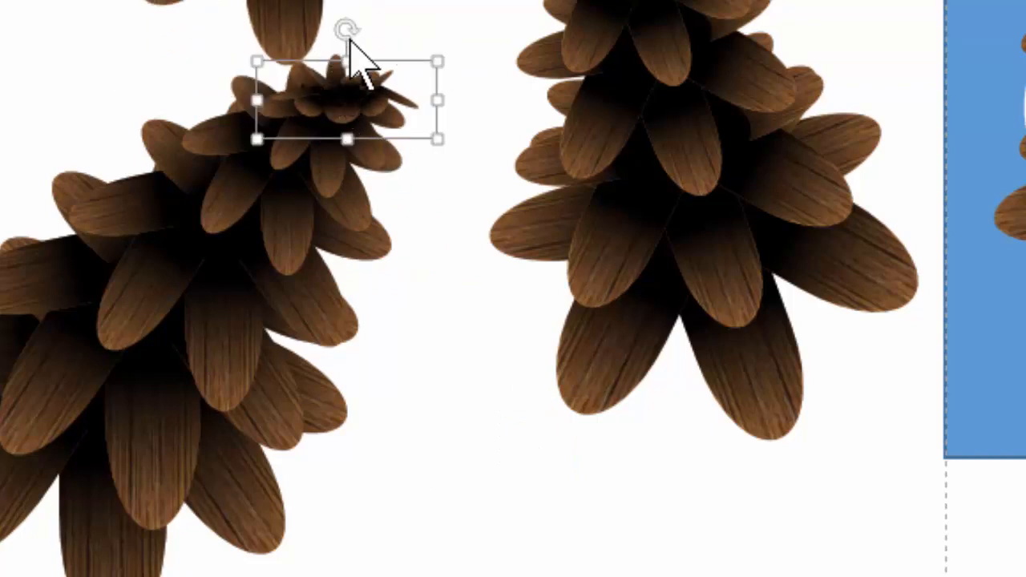
{"action": "left_click_drag", "start_coordinate": [348, 29], "coordinate": [393, 48]}
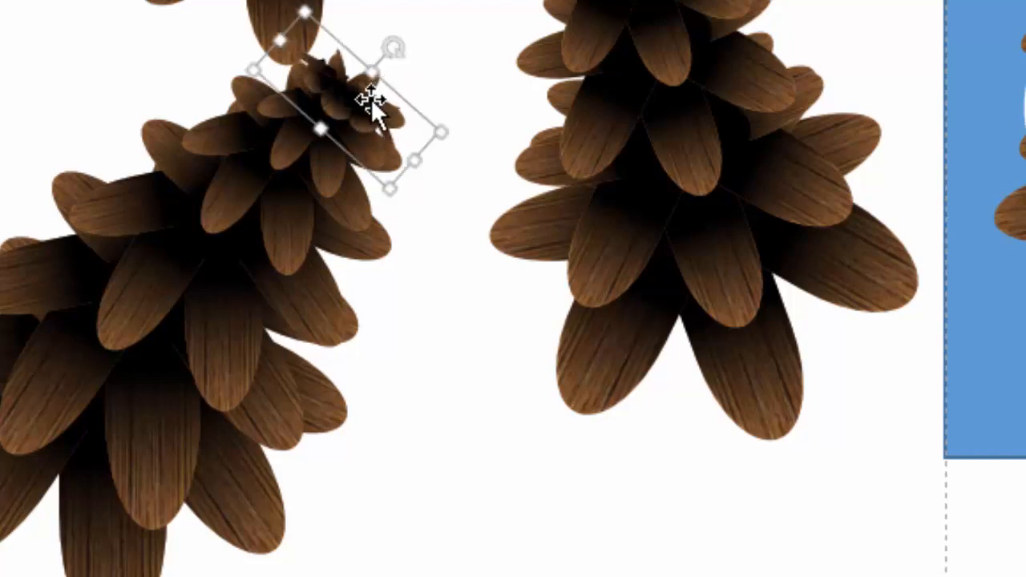
{"action": "left_click_drag", "start_coordinate": [377, 88], "coordinate": [352, 95]}
{"action": "left_click", "coordinate": [430, 453]}
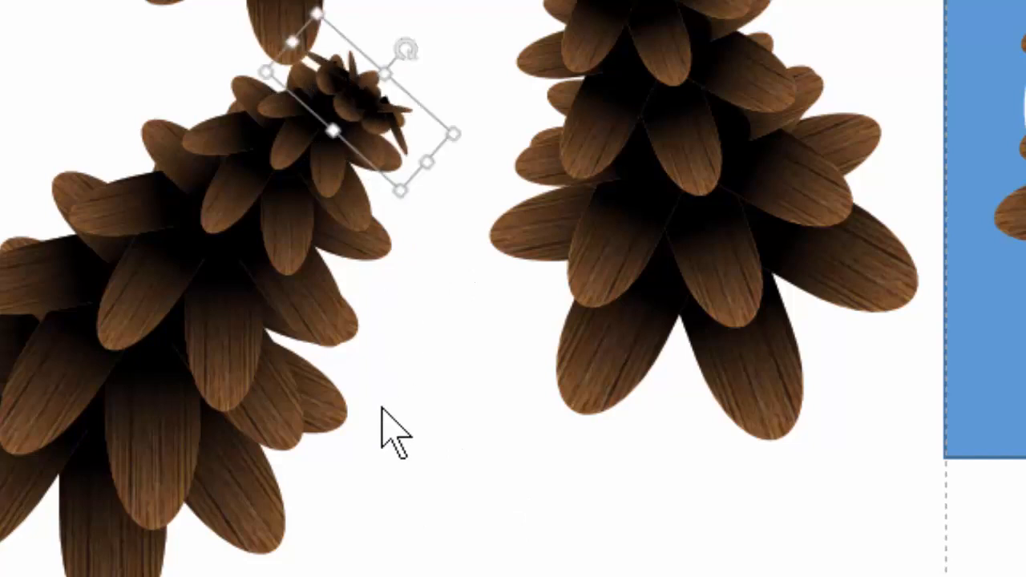
{"action": "left_click_drag", "start_coordinate": [366, 92], "coordinate": [361, 95]}
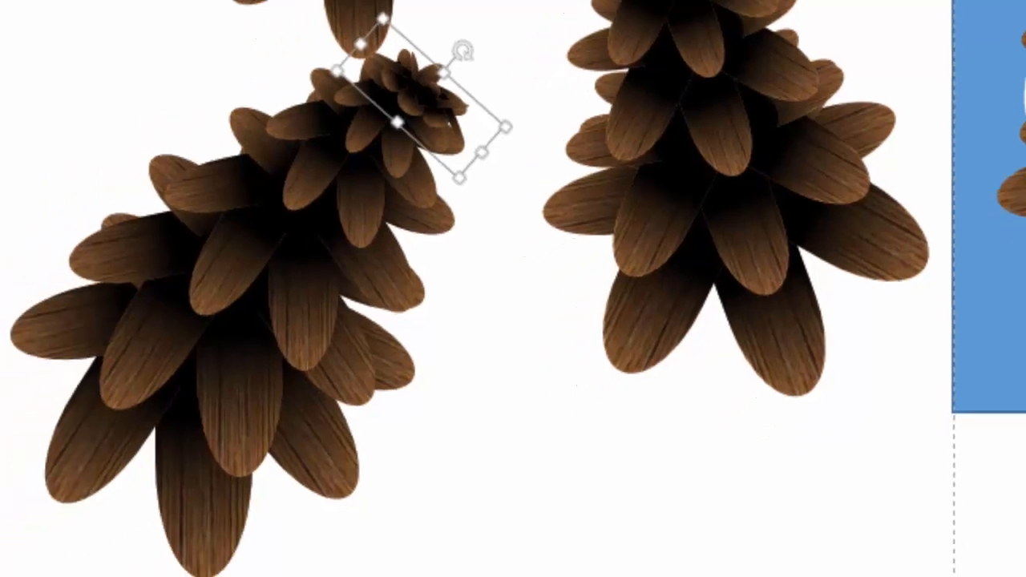
Group all the stacked petal rings into a single pine cone.
{"action": "left_click_drag", "start_coordinate": [678, 565], "coordinate": [190, 1]}
{"action": "right_click", "coordinate": [450, 227]}
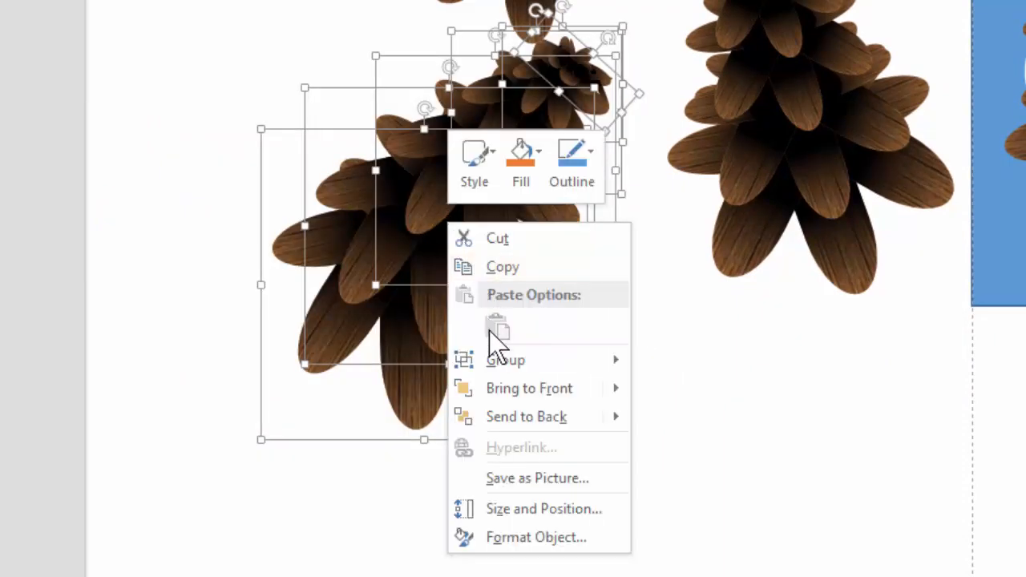
{"action": "mouse_move", "coordinate": [497, 362]}
{"action": "left_click", "coordinate": [726, 368]}
Move the grouped pine cone clear of the separate petal ring and rotate it so its tip points straight up.
{"action": "left_click_drag", "start_coordinate": [517, 204], "coordinate": [447, 273]}
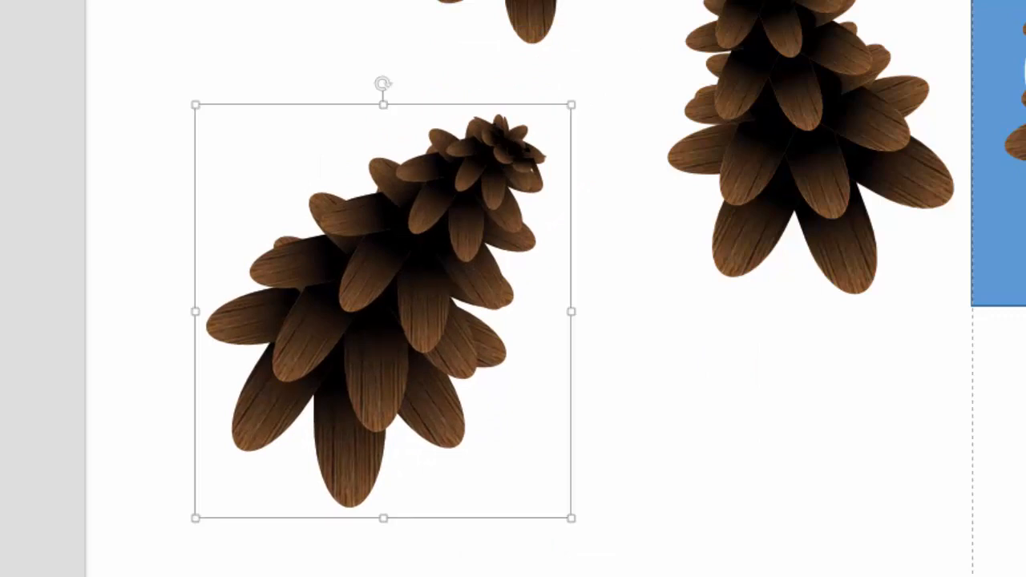
{"action": "left_click_drag", "start_coordinate": [383, 80], "coordinate": [292, 449]}
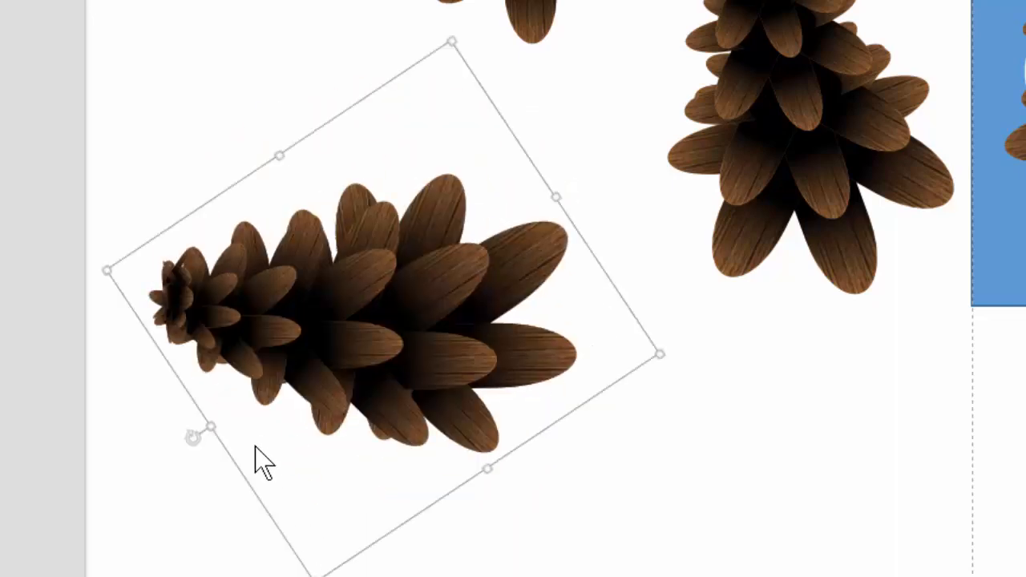
{"action": "left_click_drag", "start_coordinate": [193, 435], "coordinate": [274, 172]}
{"action": "left_click_drag", "start_coordinate": [338, 286], "coordinate": [329, 242]}
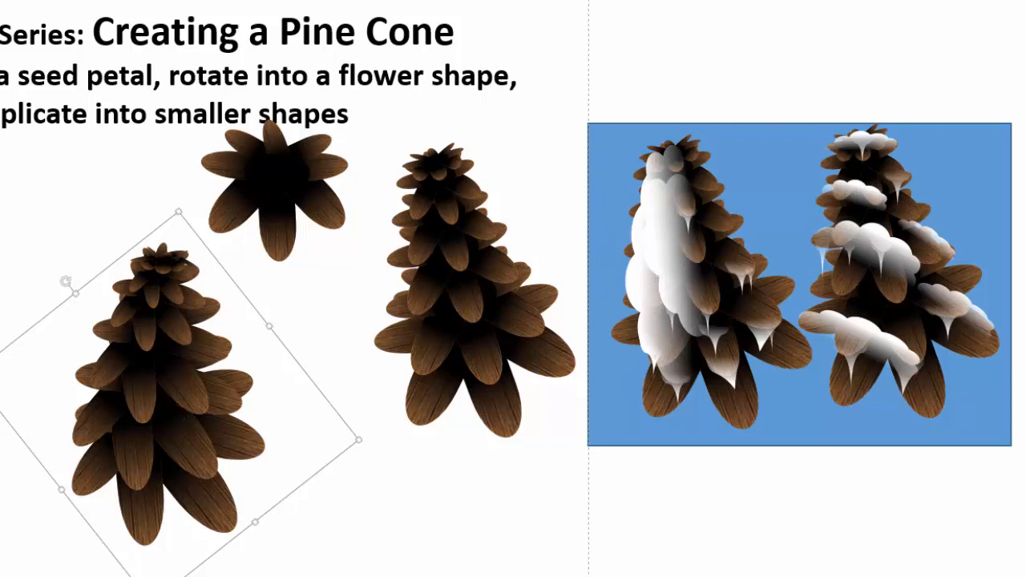
Draw a wide cloud shape over the middle of the new pine cone and remove its outline.
{"action": "left_click", "coordinate": [481, 1]}
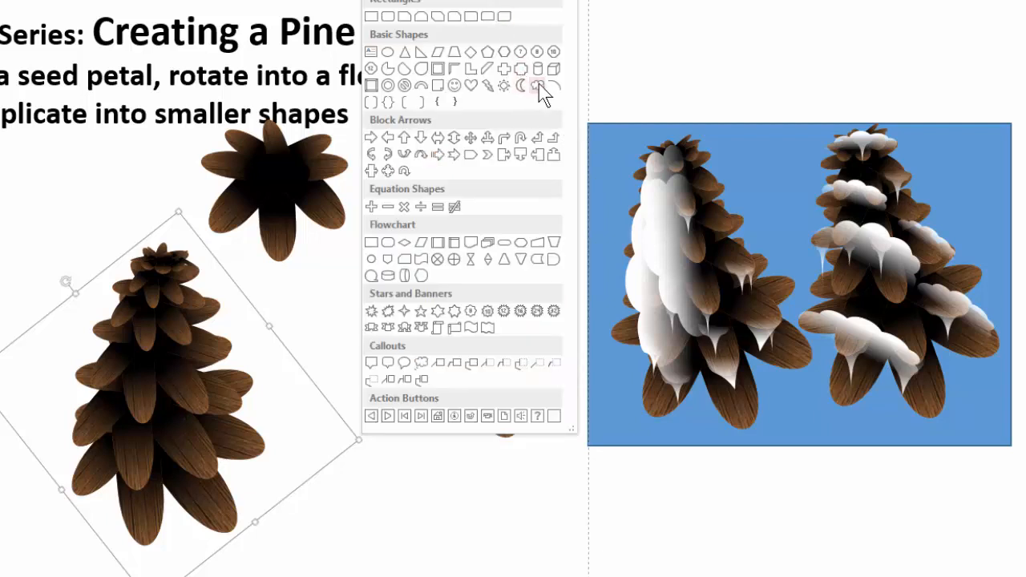
{"action": "left_click", "coordinate": [538, 86]}
{"action": "left_click_drag", "start_coordinate": [183, 296], "coordinate": [425, 429]}
{"action": "left_click_drag", "start_coordinate": [276, 355], "coordinate": [210, 350]}
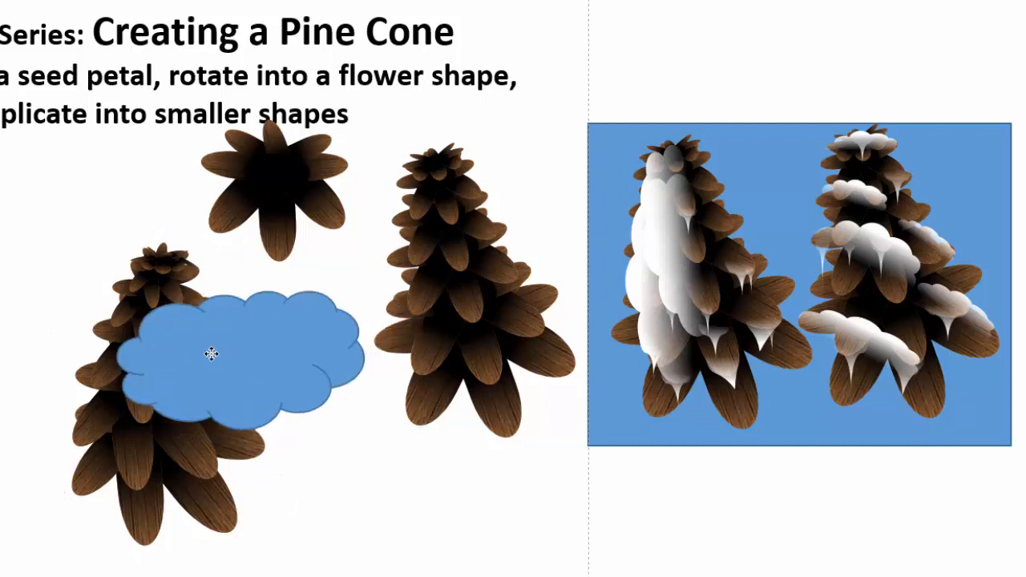
{"action": "key", "text": "ctrl+1"}
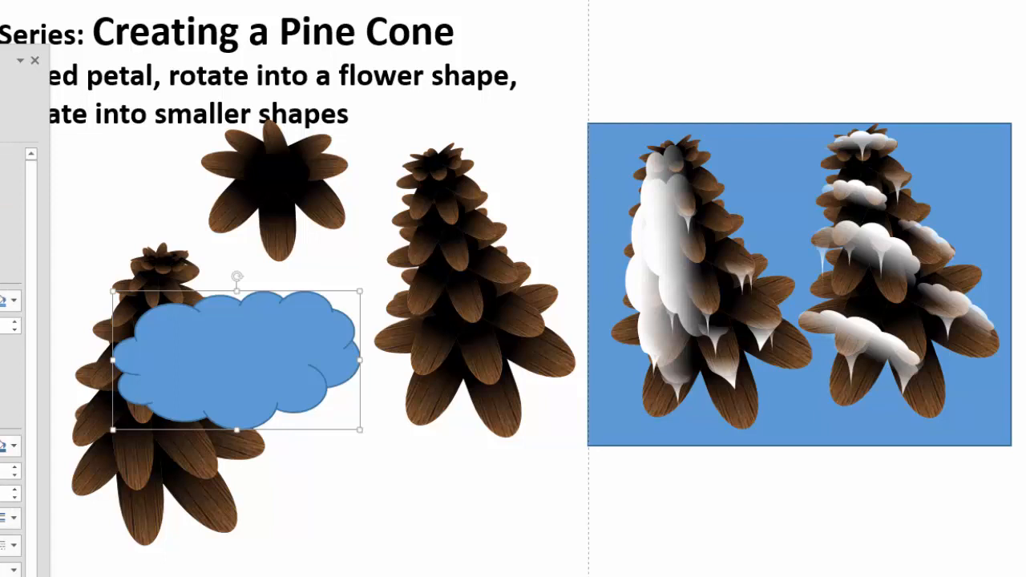
{"action": "left_click", "coordinate": [2, 375]}
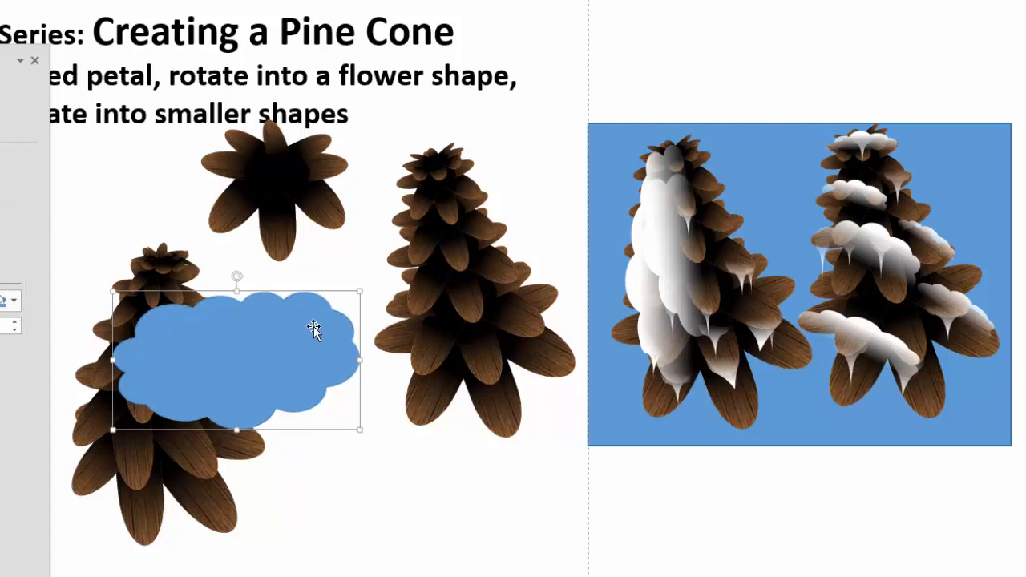
{"action": "left_click_drag", "start_coordinate": [257, 363], "coordinate": [235, 366]}
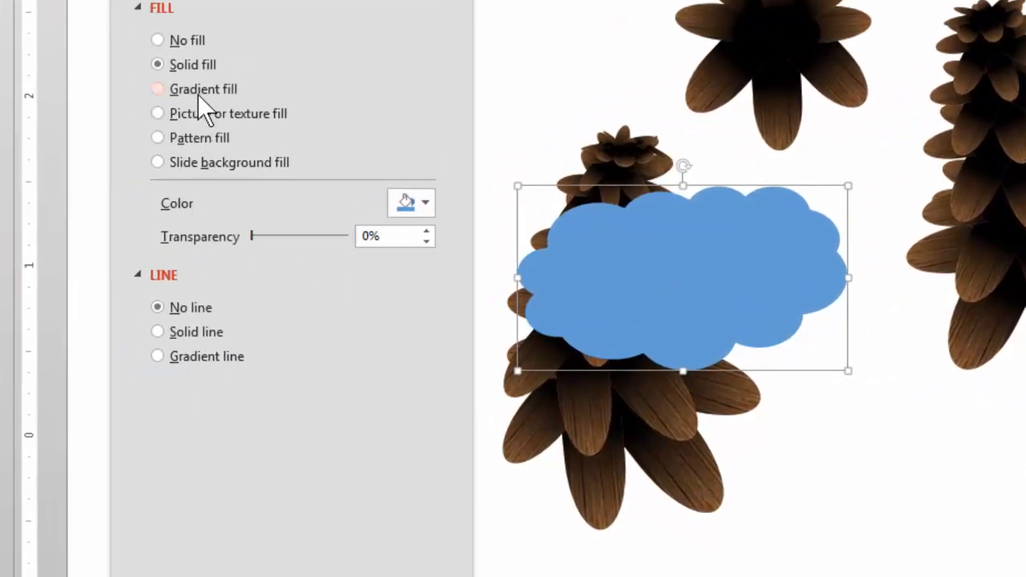
Apply a gradient fill to the cloud and set both gradient stops to white.
{"action": "left_click", "coordinate": [197, 92]}
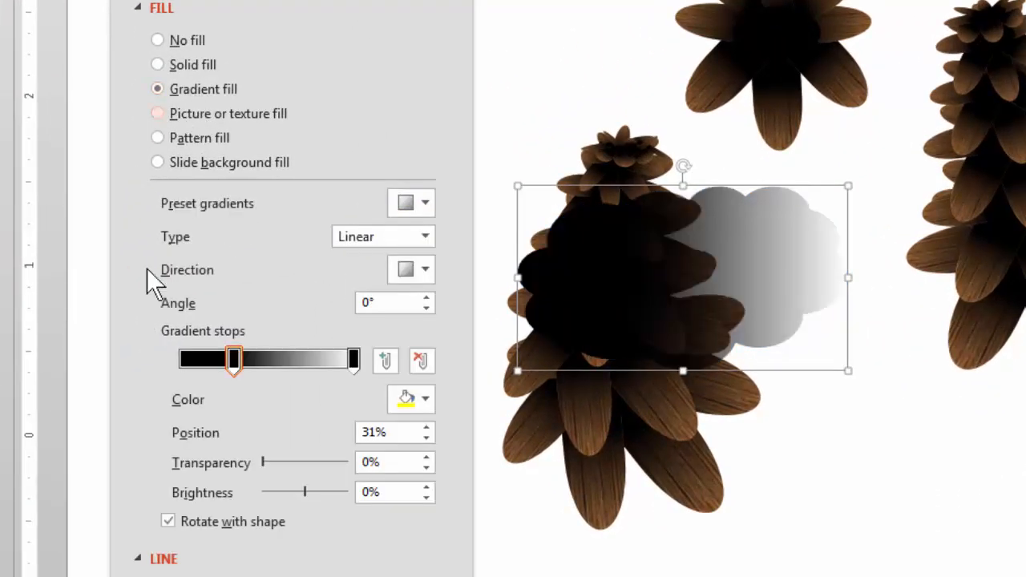
{"action": "left_click", "coordinate": [229, 356]}
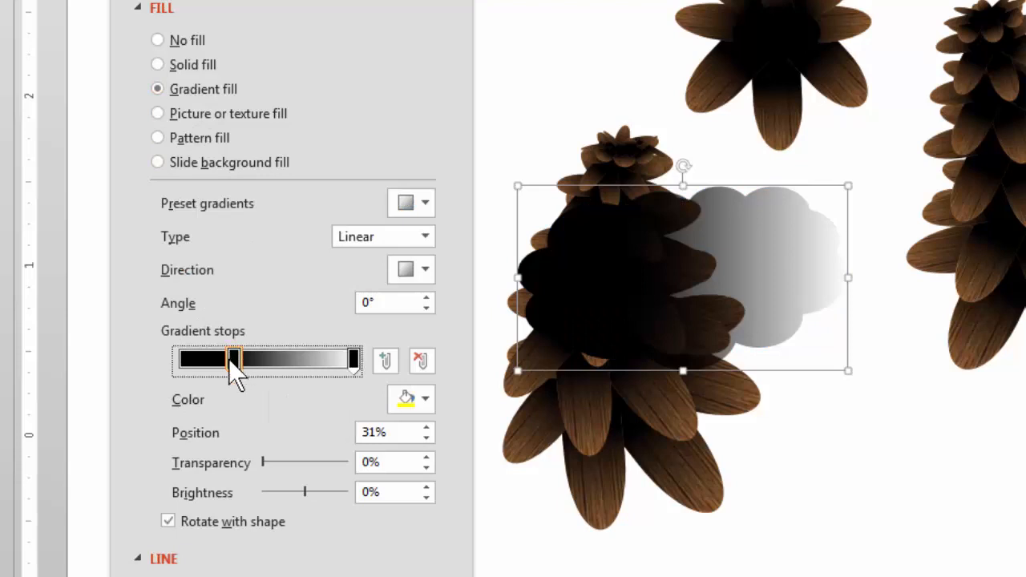
{"action": "left_click", "coordinate": [425, 398]}
{"action": "left_click", "coordinate": [400, 468]}
{"action": "left_click", "coordinate": [354, 360]}
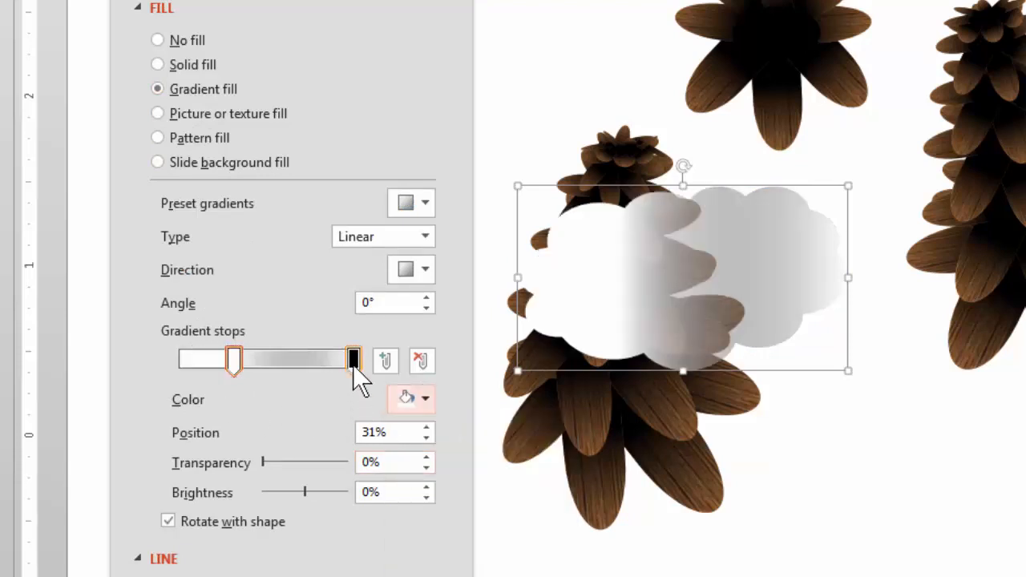
{"action": "left_click", "coordinate": [422, 400]}
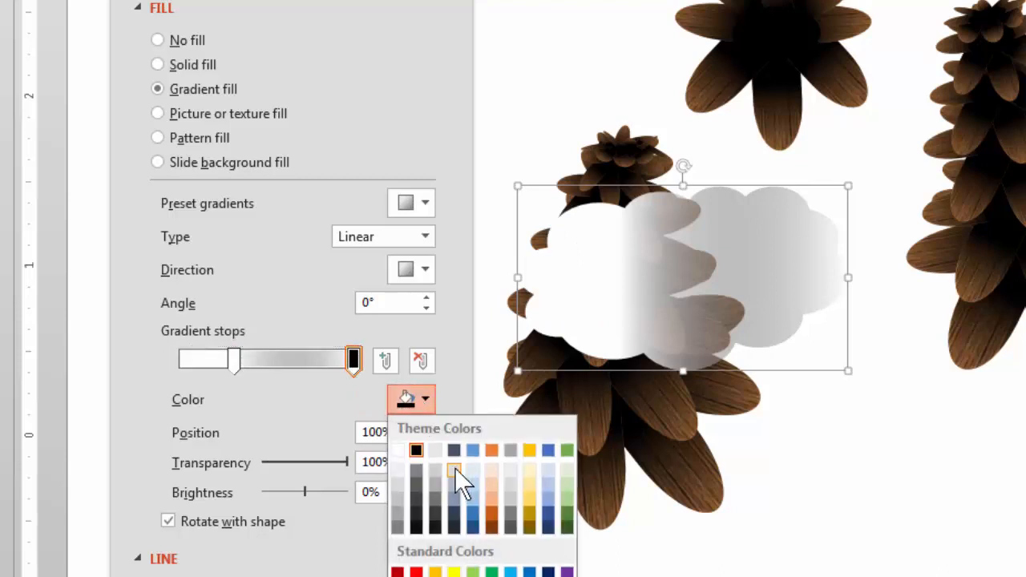
{"action": "left_click", "coordinate": [405, 459]}
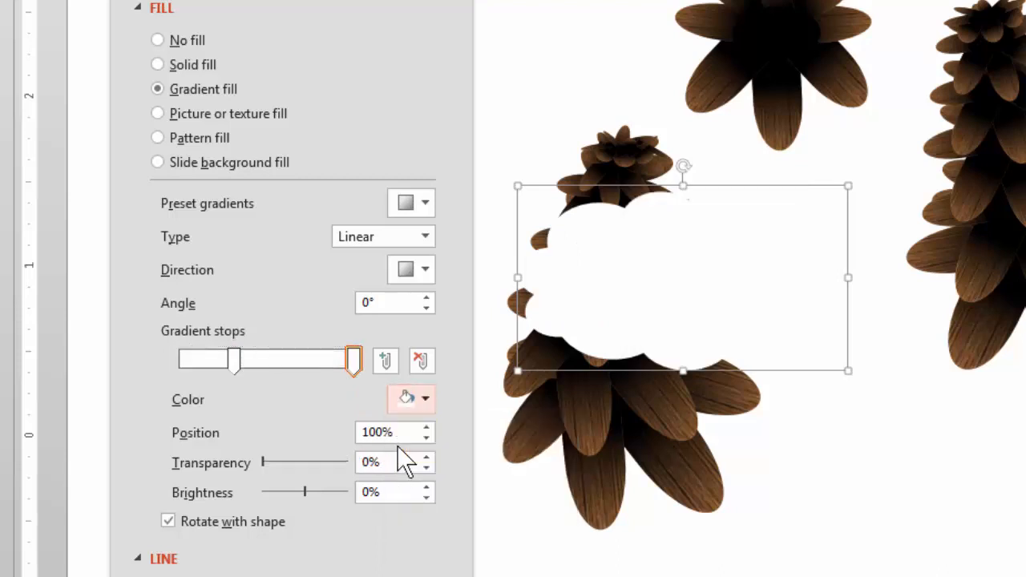
Set the transparency of the cloud's last gradient stop to 100%.
{"action": "left_click", "coordinate": [232, 359]}
{"action": "left_click", "coordinate": [354, 361]}
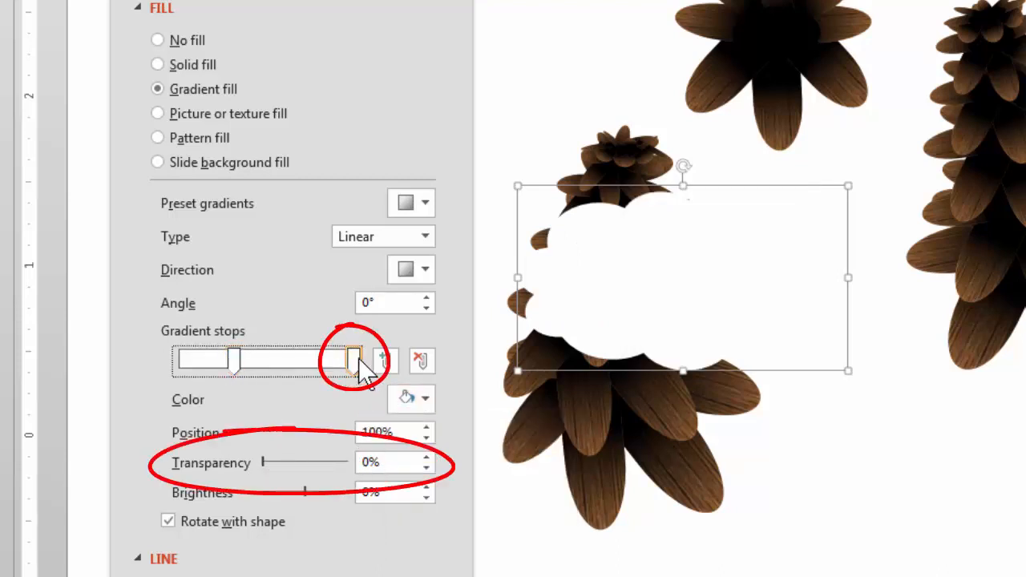
{"action": "left_click_drag", "start_coordinate": [261, 463], "coordinate": [389, 465]}
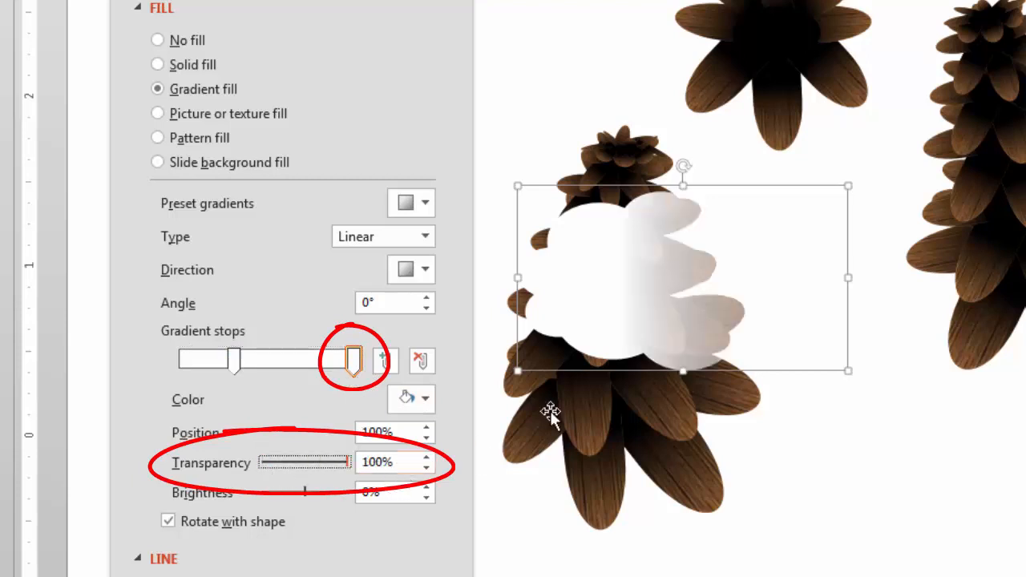
Set the cloud's gradient angle to 90° so the white fades downward.
{"action": "left_click", "coordinate": [431, 307]}
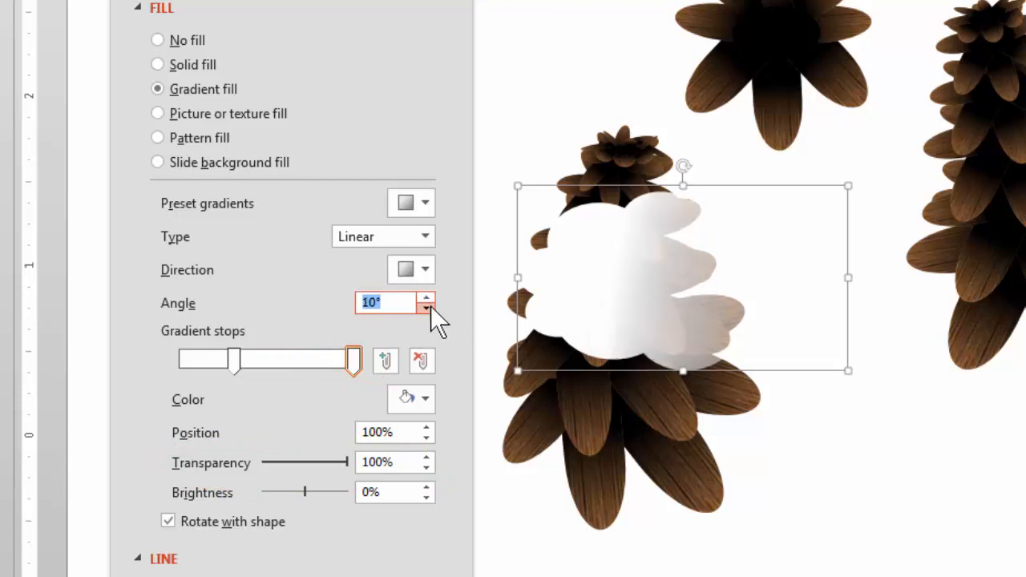
{"action": "left_click", "coordinate": [430, 306]}
{"action": "left_click", "coordinate": [426, 297]}
{"action": "left_click", "coordinate": [426, 296]}
{"action": "left_click", "coordinate": [427, 297]}
{"action": "left_click", "coordinate": [426, 297]}
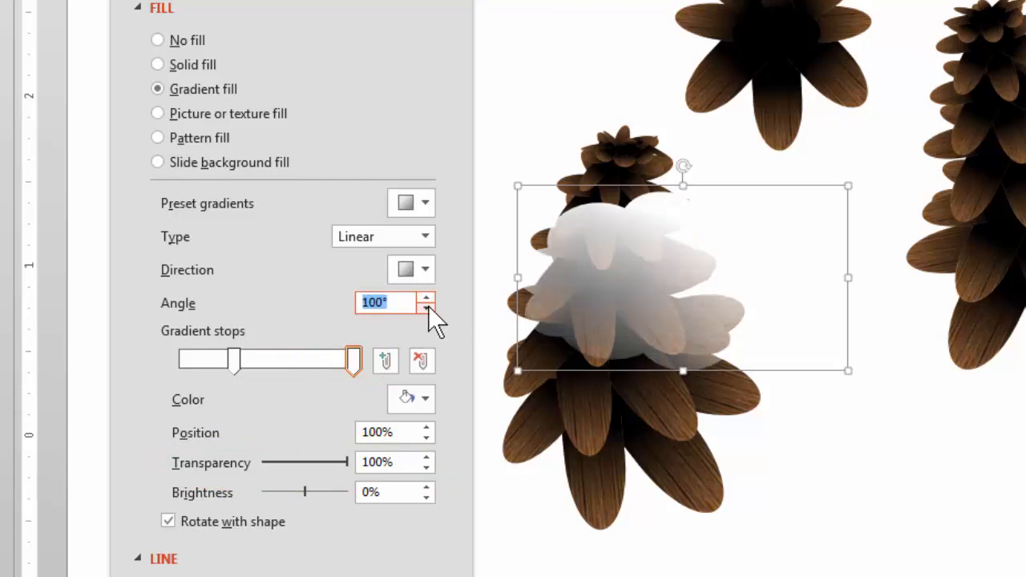
{"action": "left_click", "coordinate": [428, 307]}
{"action": "left_click", "coordinate": [428, 307]}
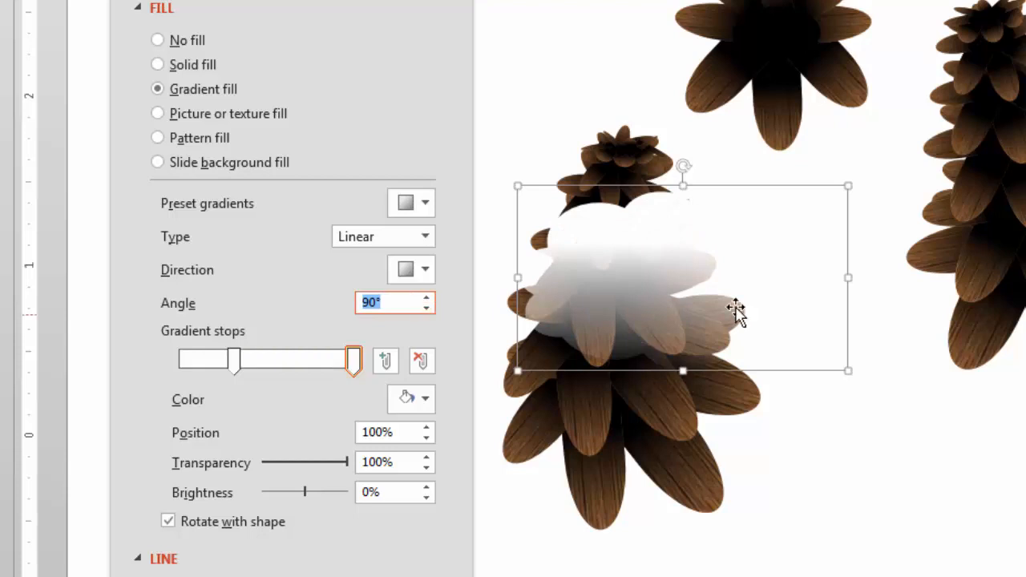
Flatten and narrow the cloud to a thin band and place it across the middle row of petals.
{"action": "left_click_drag", "start_coordinate": [680, 370], "coordinate": [689, 264]}
{"action": "left_click_drag", "start_coordinate": [847, 225], "coordinate": [700, 225]}
{"action": "left_click_drag", "start_coordinate": [613, 221], "coordinate": [618, 274]}
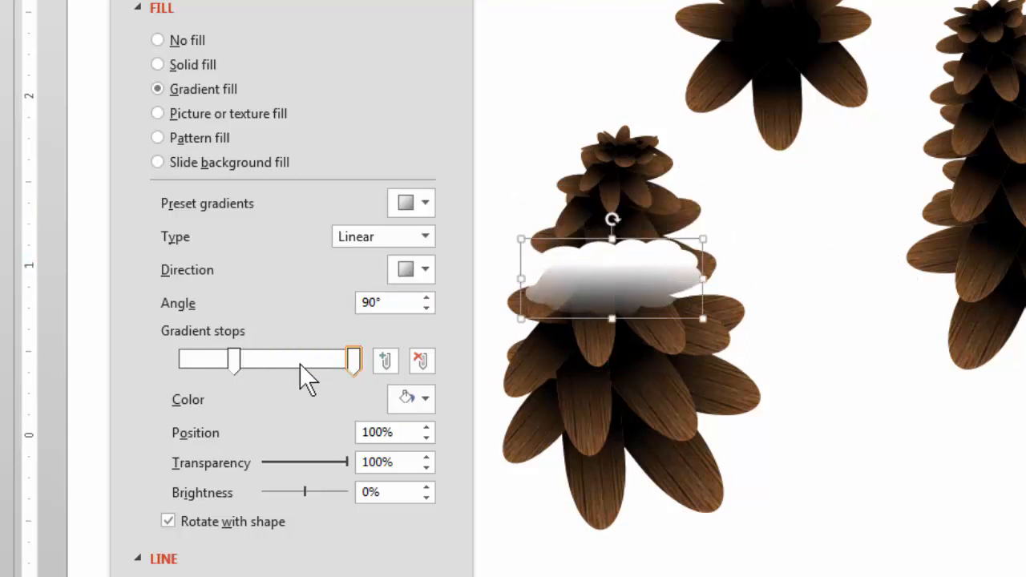
Move the first gradient stop to 13%, bring the transparent stop inward, and shift the snow band up the cone.
{"action": "left_click_drag", "start_coordinate": [234, 359], "coordinate": [197, 370]}
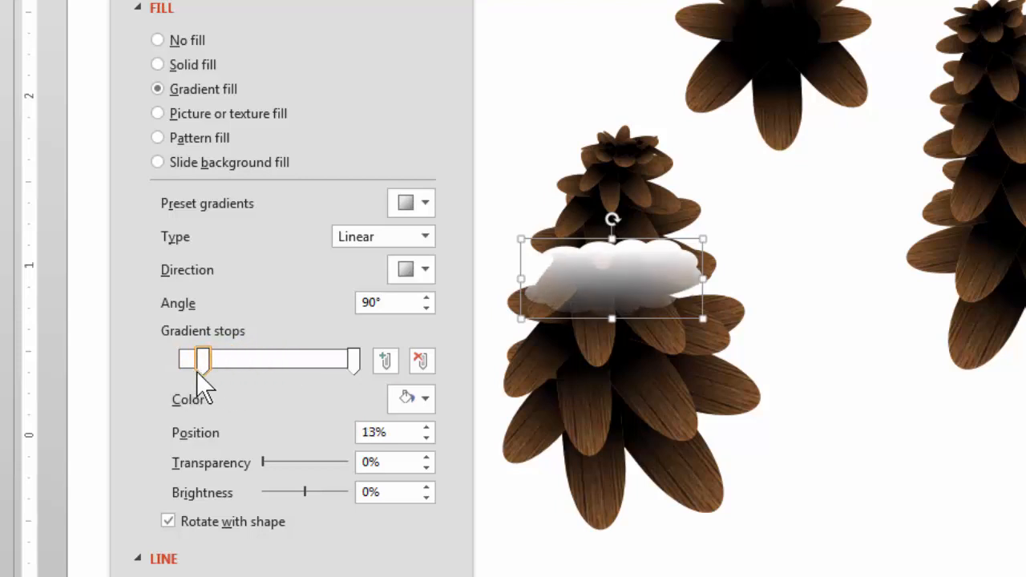
{"action": "left_click_drag", "start_coordinate": [354, 358], "coordinate": [279, 368]}
{"action": "left_click_drag", "start_coordinate": [642, 263], "coordinate": [641, 237]}
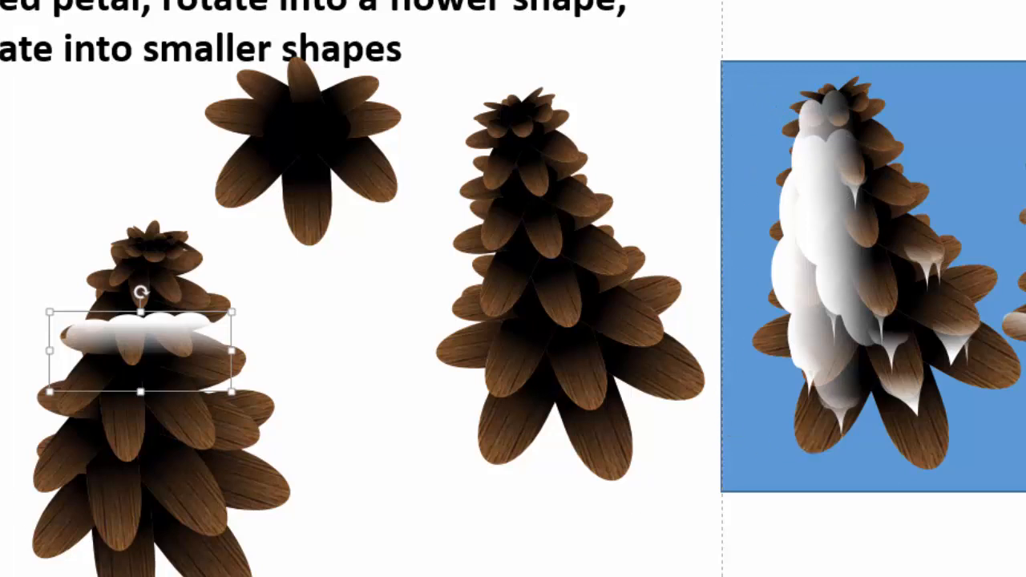
Move the snow band up to the upper row of petals on the cone and deselect it.
{"action": "left_click_drag", "start_coordinate": [176, 334], "coordinate": [177, 287]}
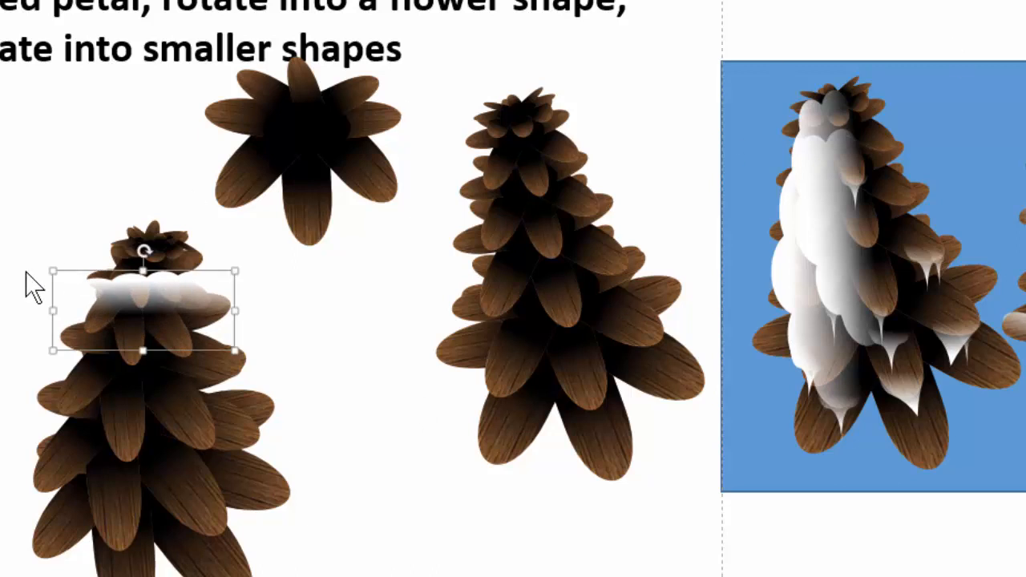
{"action": "key", "text": "Escape"}
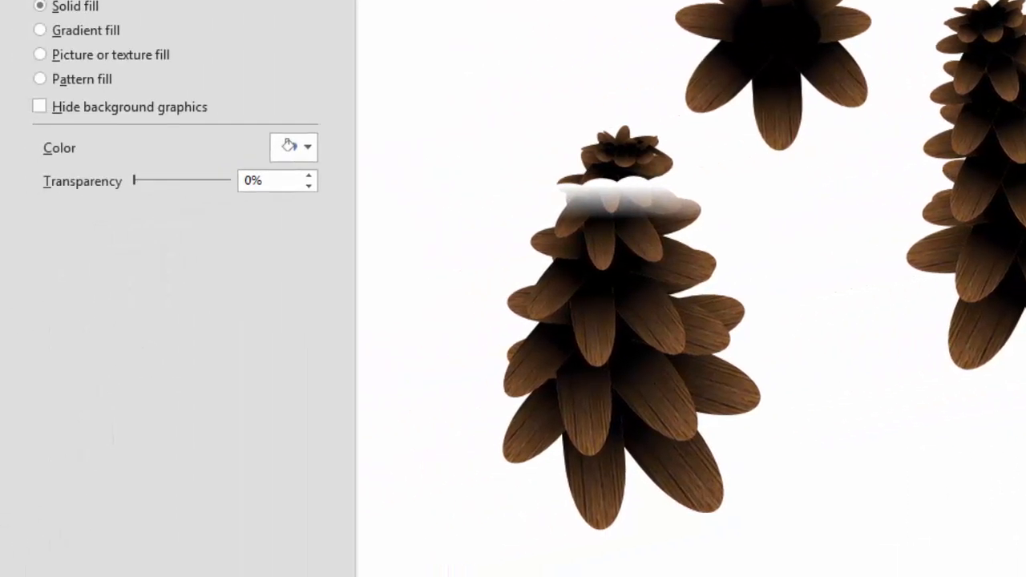
Draw a tall blue rectangle over the pine cone and send it to the back as a contrasting background.
{"action": "left_click", "coordinate": [909, 1]}
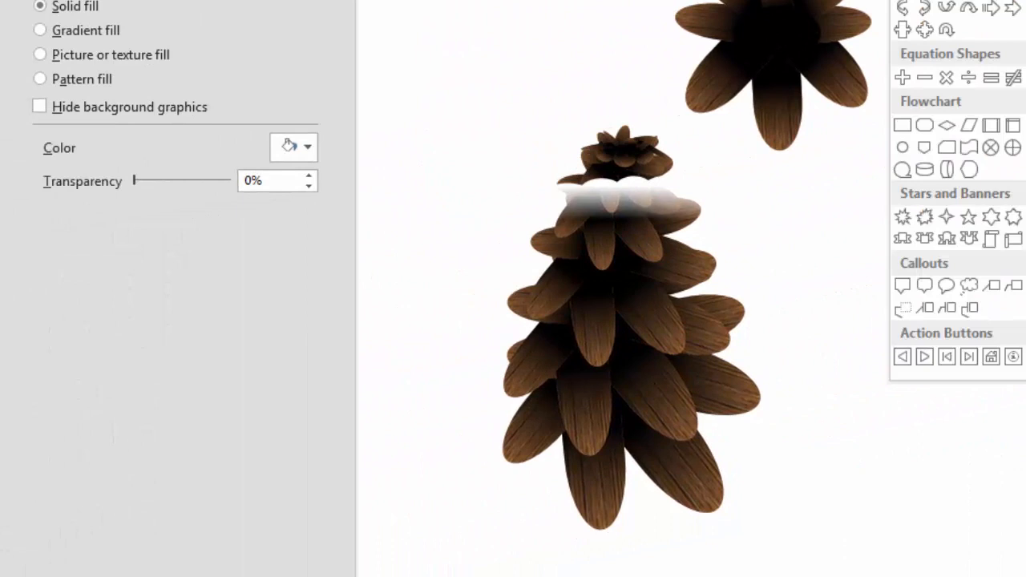
{"action": "left_click", "coordinate": [930, 1]}
{"action": "left_click_drag", "start_coordinate": [434, 77], "coordinate": [821, 576]}
{"action": "right_click", "coordinate": [482, 151]}
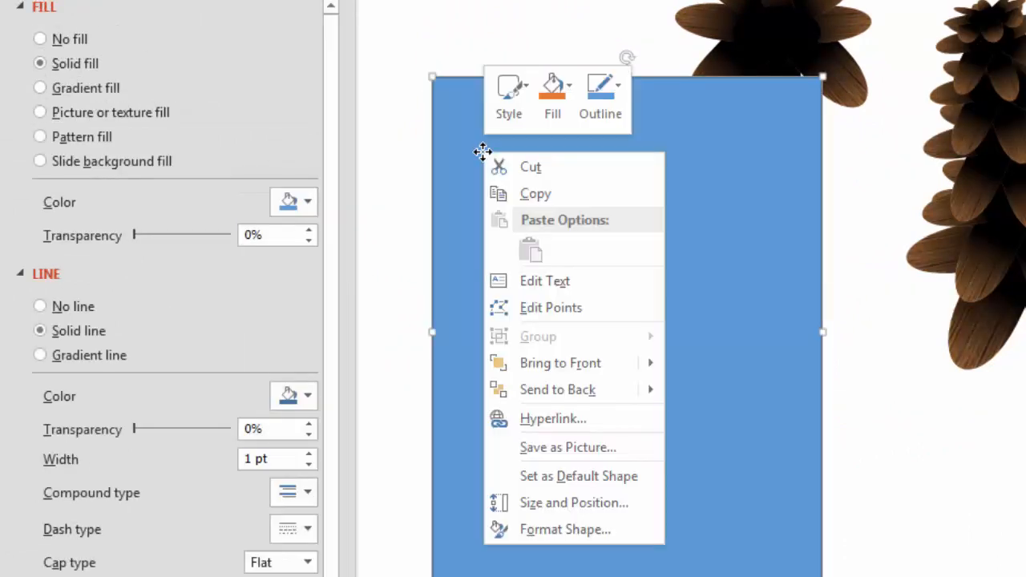
{"action": "mouse_move", "coordinate": [497, 389]}
{"action": "left_click", "coordinate": [689, 391]}
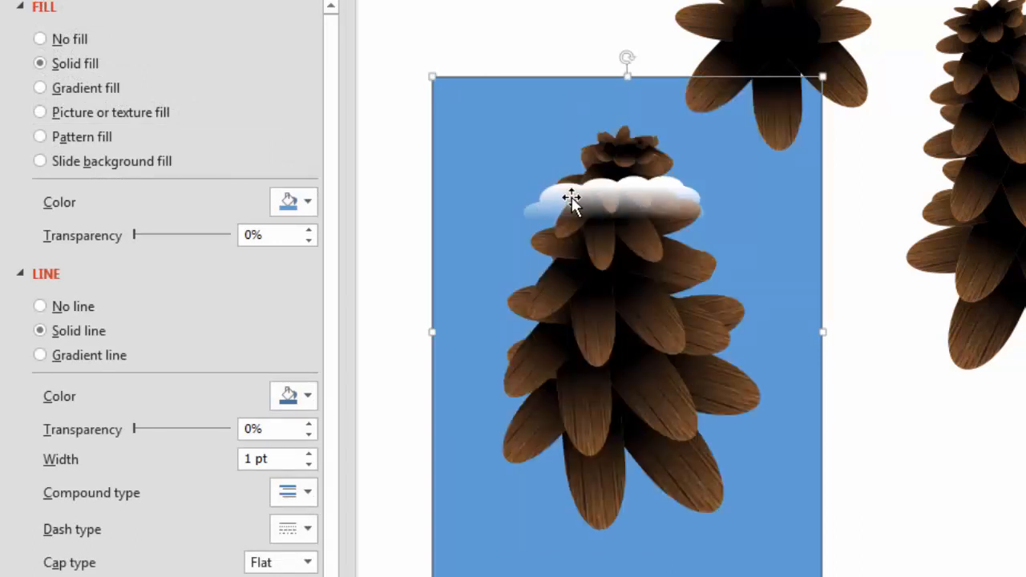
Narrow the snow band from both sides and lower it slightly so it fits the upper row of petals.
{"action": "left_click", "coordinate": [570, 199]}
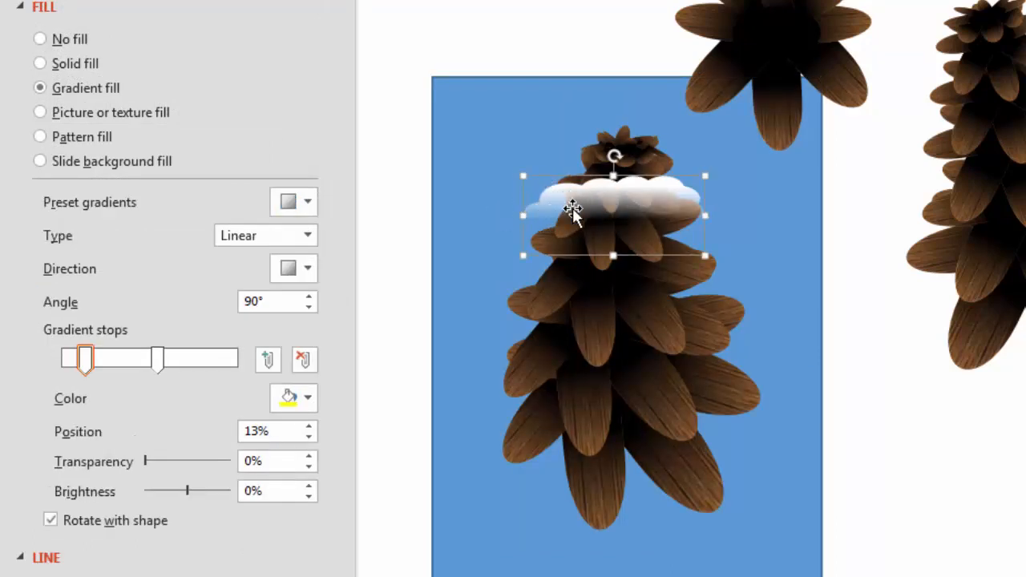
{"action": "left_click_drag", "start_coordinate": [522, 210], "coordinate": [556, 210]}
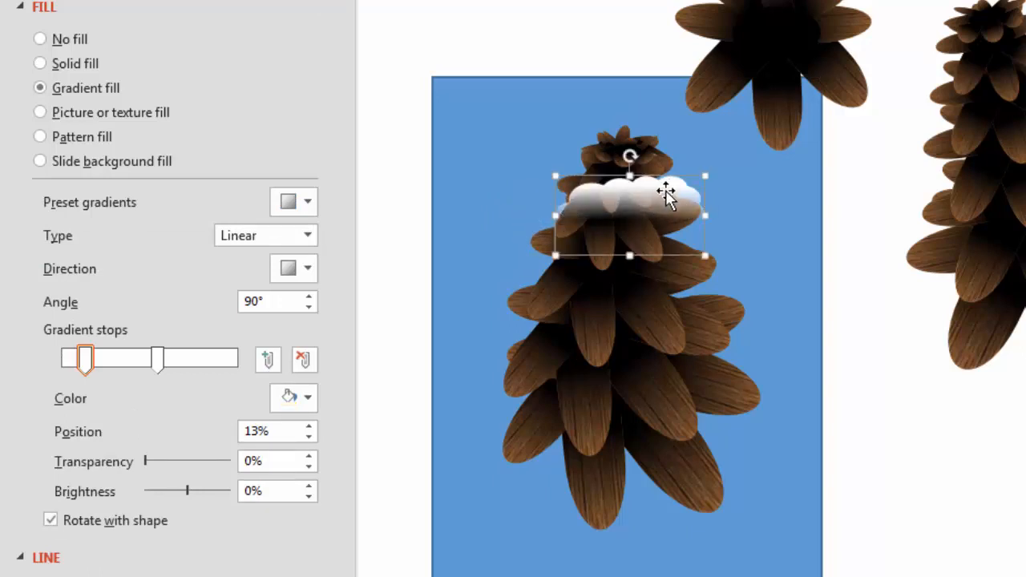
{"action": "mouse_move", "coordinate": [662, 192]}
{"action": "left_mouse_down"}
{"action": "mouse_move", "coordinate": [660, 184]}
{"action": "mouse_move", "coordinate": [665, 200]}
{"action": "left_mouse_up"}
{"action": "left_click_drag", "start_coordinate": [708, 226], "coordinate": [698, 225]}
{"action": "left_click", "coordinate": [790, 437]}
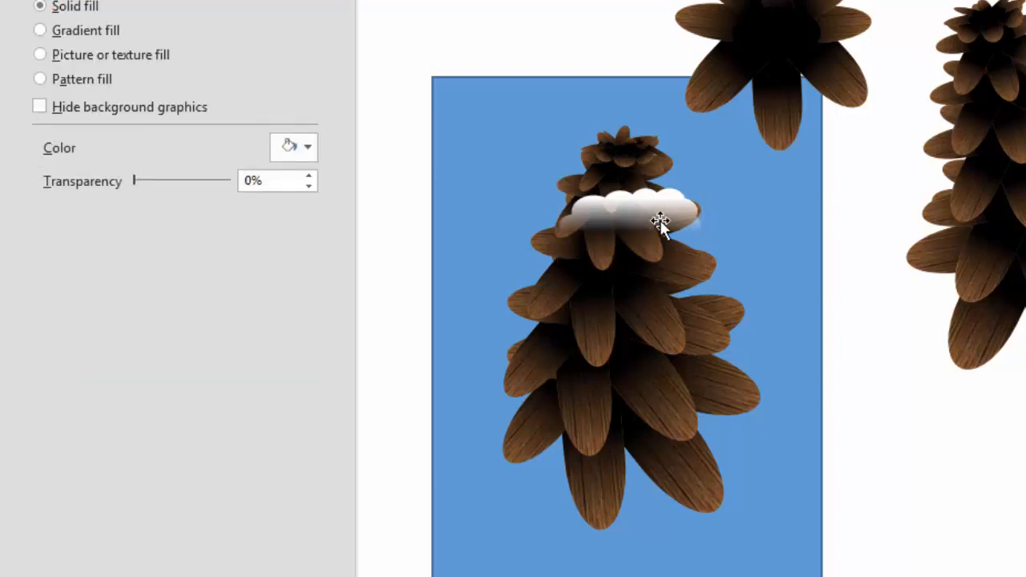
Duplicate the snow band, tilt the copy along the cone's left petals, and shift the blue rectangle up behind the cone.
{"action": "left_click", "coordinate": [650, 207]}
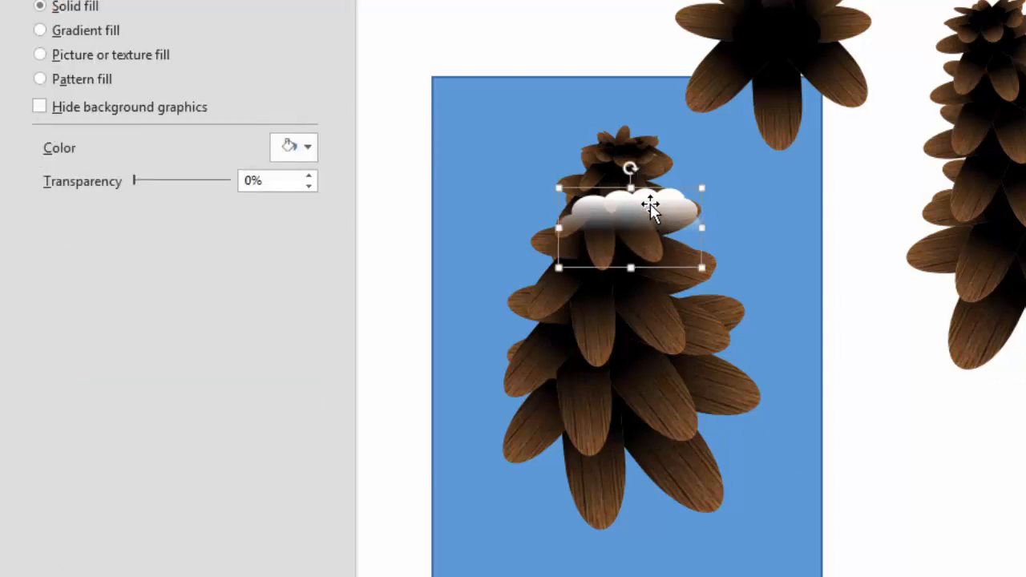
{"action": "left_click_drag", "start_coordinate": [650, 206], "coordinate": [566, 275]}
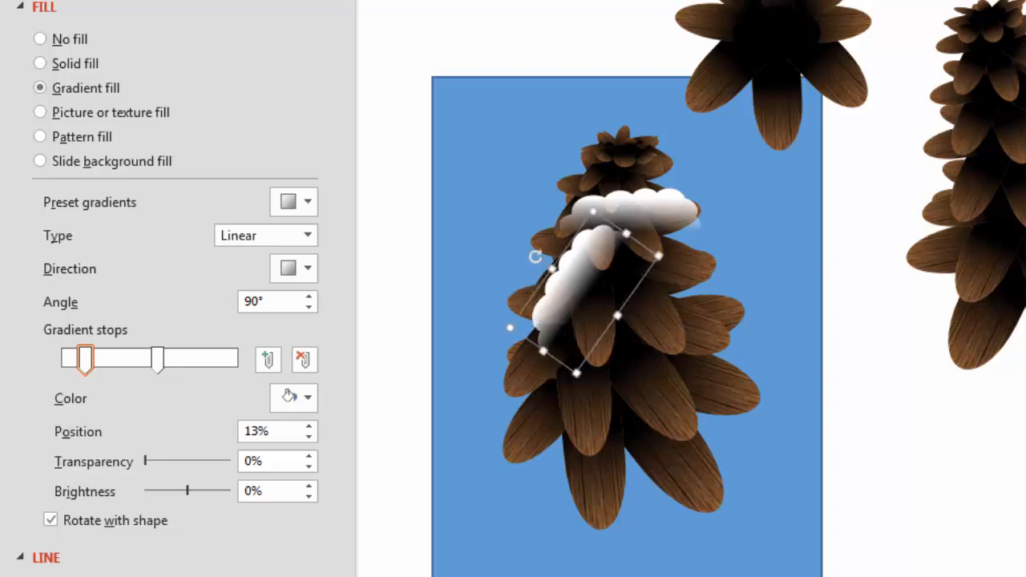
{"action": "left_click_drag", "start_coordinate": [769, 407], "coordinate": [775, 390]}
Turn the copied snow band nearly level, fit it across the middle petals, and move its transparent gradient stop to 42%.
{"action": "left_click", "coordinate": [566, 265]}
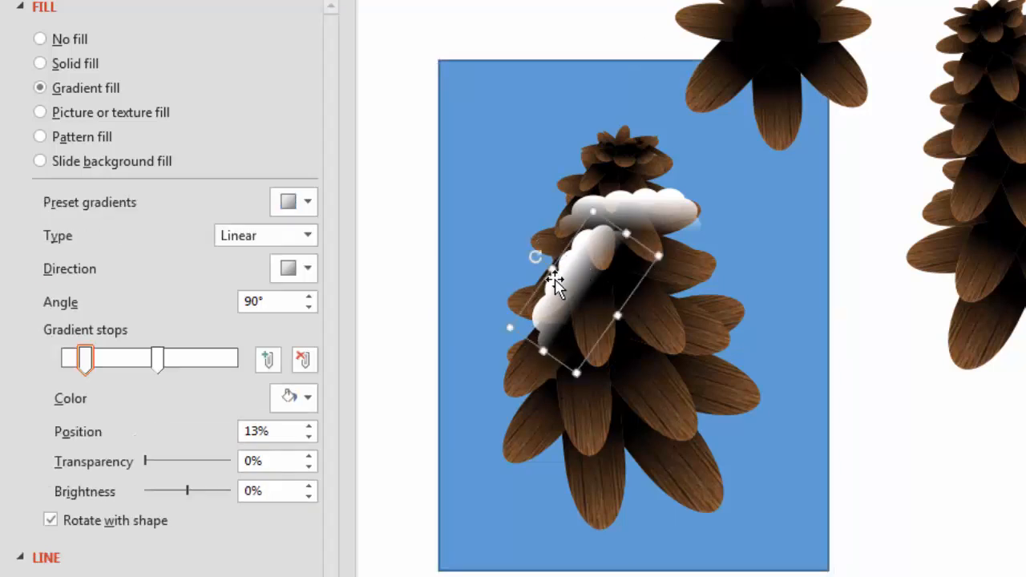
{"action": "left_click_drag", "start_coordinate": [557, 255], "coordinate": [629, 318]}
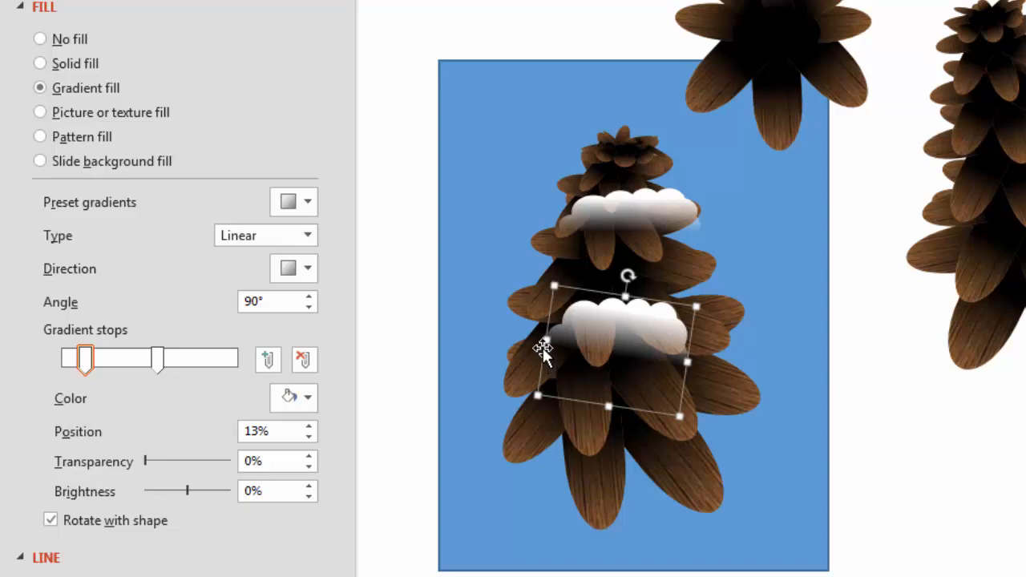
{"action": "left_click_drag", "start_coordinate": [548, 337], "coordinate": [557, 340]}
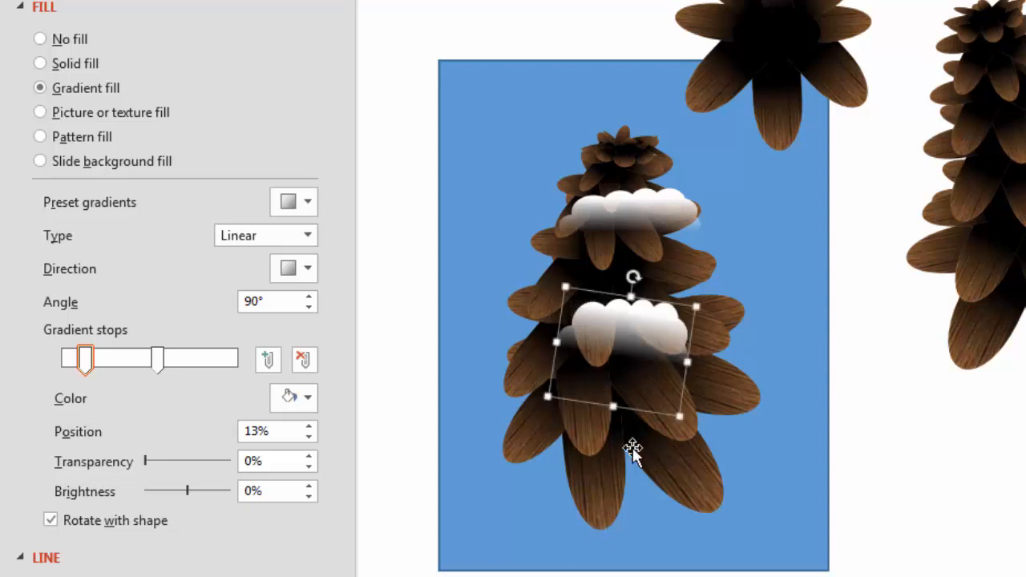
{"action": "mouse_move", "coordinate": [159, 358]}
{"action": "left_mouse_down"}
{"action": "mouse_move", "coordinate": [133, 354]}
{"action": "mouse_move", "coordinate": [193, 355]}
{"action": "mouse_move", "coordinate": [140, 356]}
{"action": "left_mouse_up"}
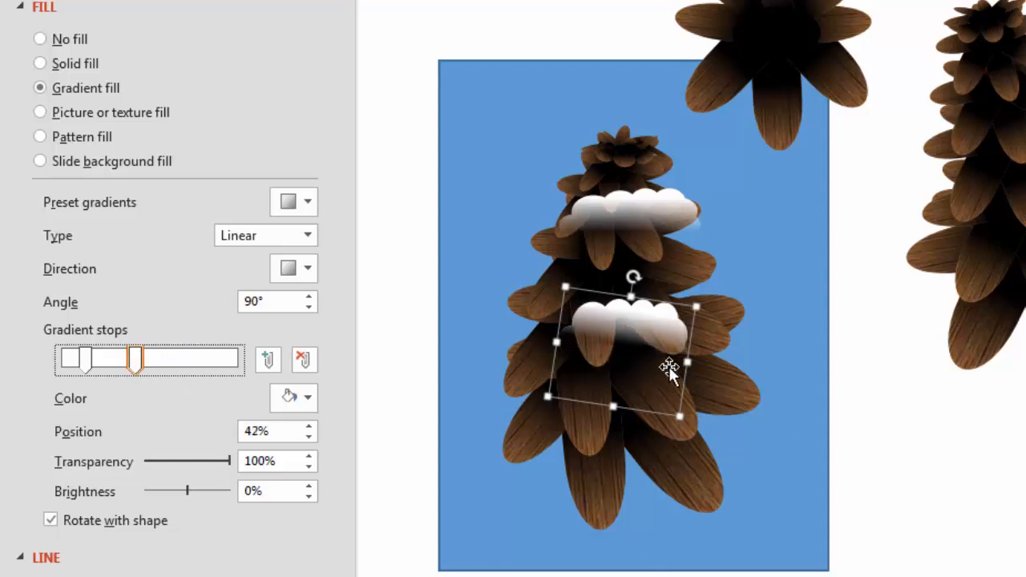
{"action": "mouse_move", "coordinate": [681, 328]}
{"action": "left_mouse_down"}
{"action": "mouse_move", "coordinate": [679, 339]}
{"action": "mouse_move", "coordinate": [665, 305]}
{"action": "mouse_move", "coordinate": [671, 316]}
{"action": "left_mouse_up"}
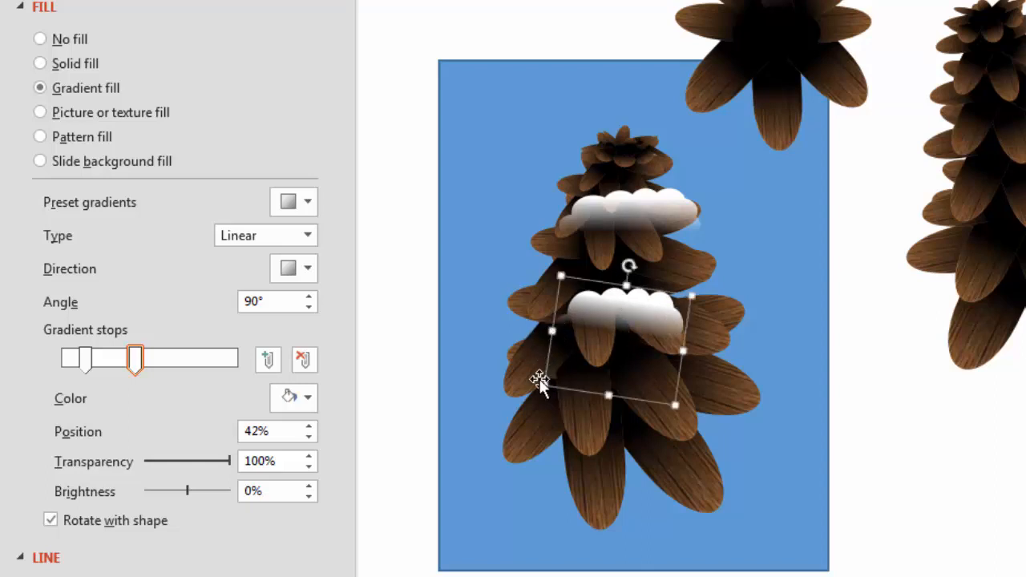
Duplicate the middle snow band onto the lower petals, tilt and widen the copy, and move its transparent gradient stop outward.
{"action": "left_click_drag", "start_coordinate": [639, 312], "coordinate": [640, 391]}
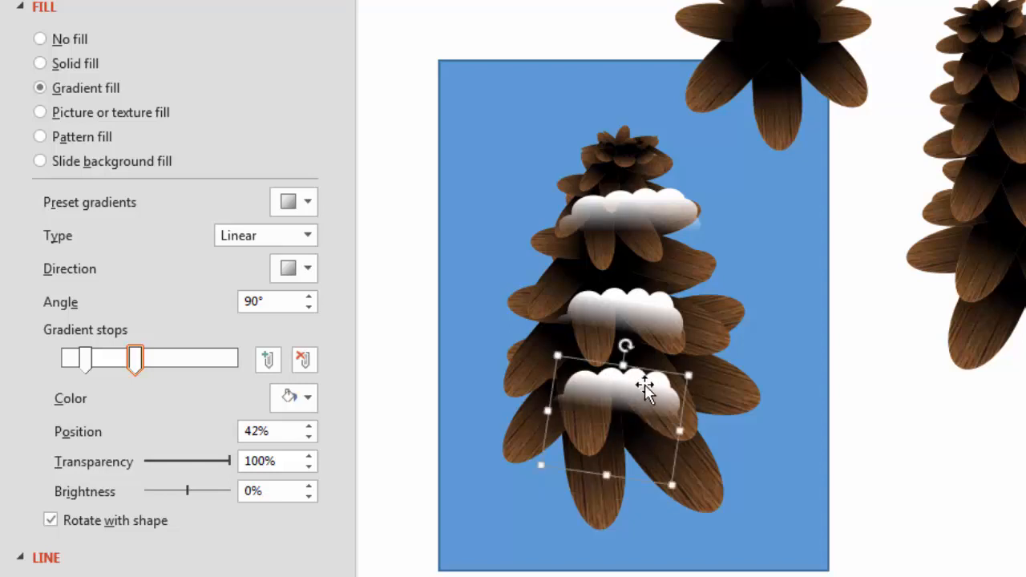
{"action": "left_click_drag", "start_coordinate": [625, 344], "coordinate": [610, 347]}
{"action": "left_click", "coordinate": [621, 383]}
{"action": "left_click_drag", "start_coordinate": [677, 417], "coordinate": [692, 416]}
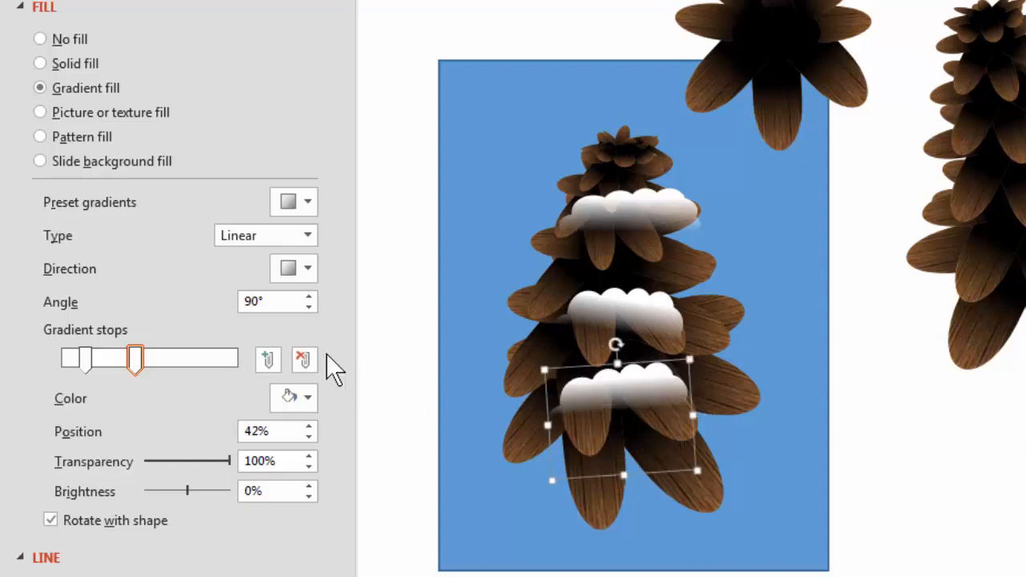
{"action": "left_click_drag", "start_coordinate": [137, 360], "coordinate": [170, 362]}
{"action": "left_click", "coordinate": [629, 433]}
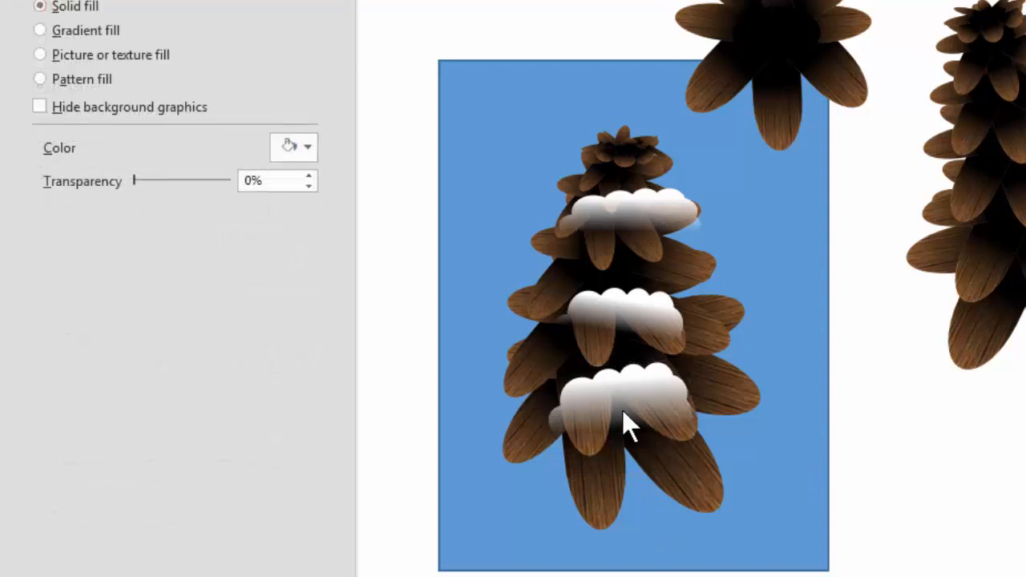
Shift the middle and lower snow bands further down the cone so each sits lower on its petals.
{"action": "left_click", "coordinate": [618, 391]}
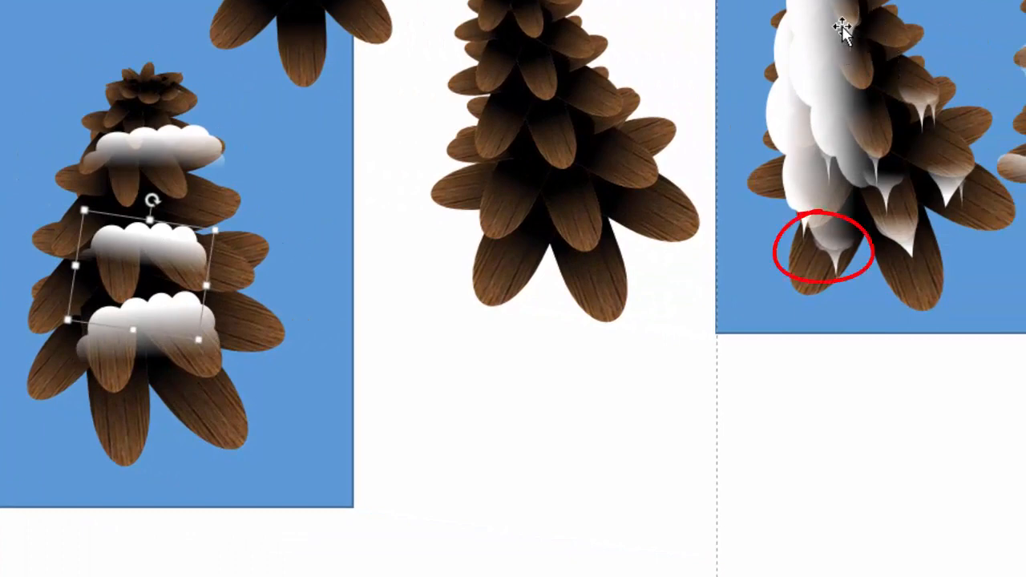
{"action": "mouse_move", "coordinate": [177, 254]}
{"action": "left_mouse_down"}
{"action": "mouse_move", "coordinate": [168, 265]}
{"action": "mouse_move", "coordinate": [183, 268]}
{"action": "mouse_move", "coordinate": [173, 228]}
{"action": "mouse_move", "coordinate": [176, 265]}
{"action": "mouse_move", "coordinate": [172, 258]}
{"action": "left_mouse_up"}
{"action": "left_click_drag", "start_coordinate": [150, 330], "coordinate": [160, 353]}
{"action": "left_click_drag", "start_coordinate": [157, 252], "coordinate": [169, 257]}
{"action": "left_click_drag", "start_coordinate": [159, 352], "coordinate": [152, 356]}
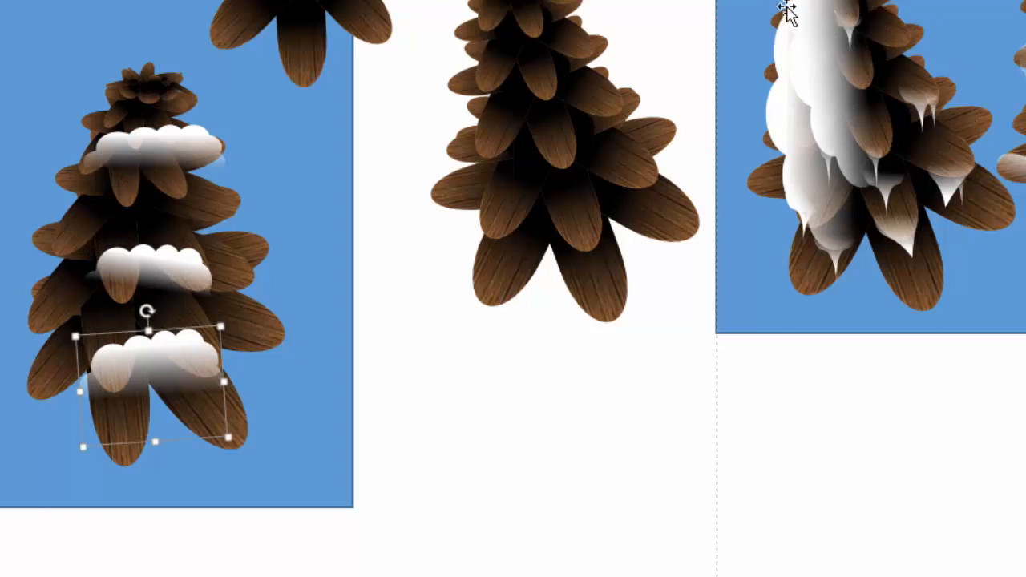
Insert a large right brace shape in the empty area beside the blue rectangle.
{"action": "left_click", "coordinate": [428, 1]}
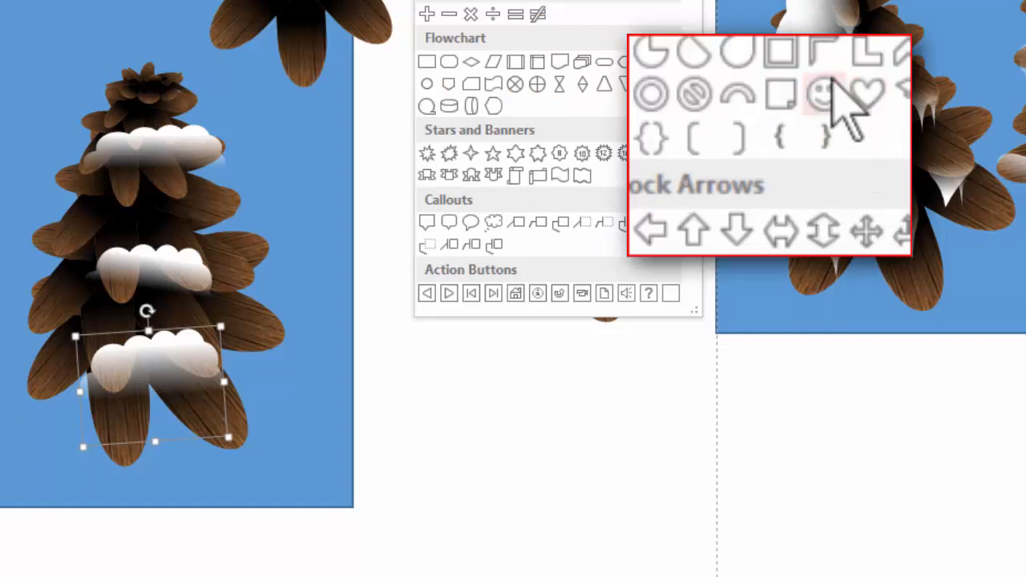
{"action": "left_click", "coordinate": [825, 140]}
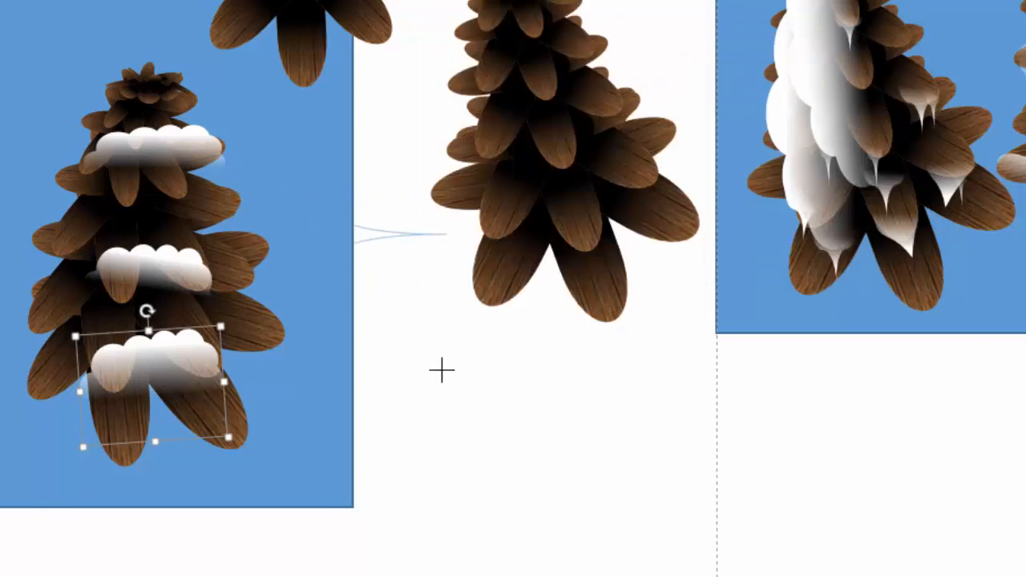
{"action": "left_click_drag", "start_coordinate": [441, 369], "coordinate": [246, 98]}
{"action": "left_click_drag", "start_coordinate": [385, 231], "coordinate": [517, 328]}
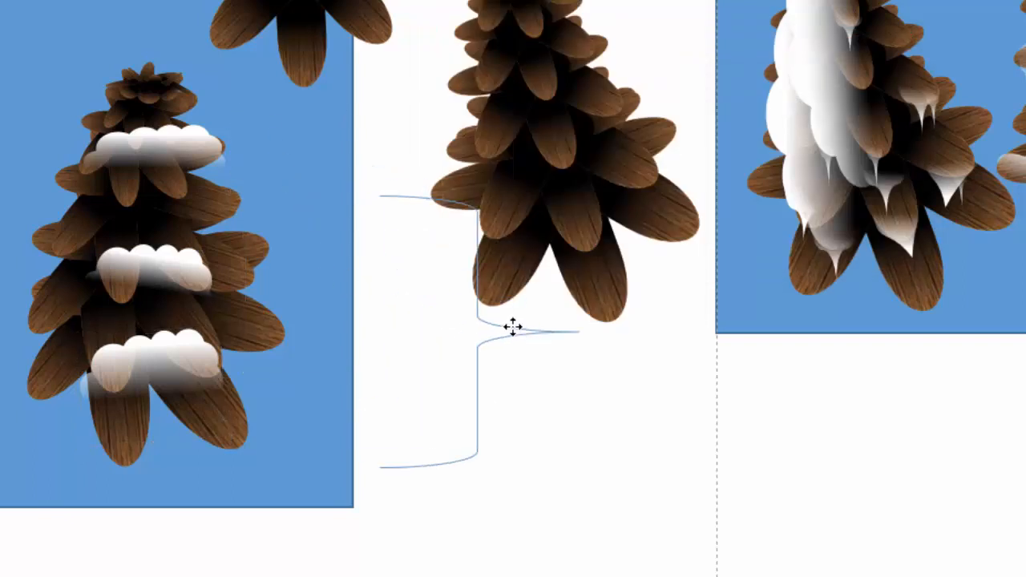
Copy the lower snow band's gradient formatting onto the brace and move the brace onto the blue rectangle.
{"action": "left_click", "coordinate": [182, 354]}
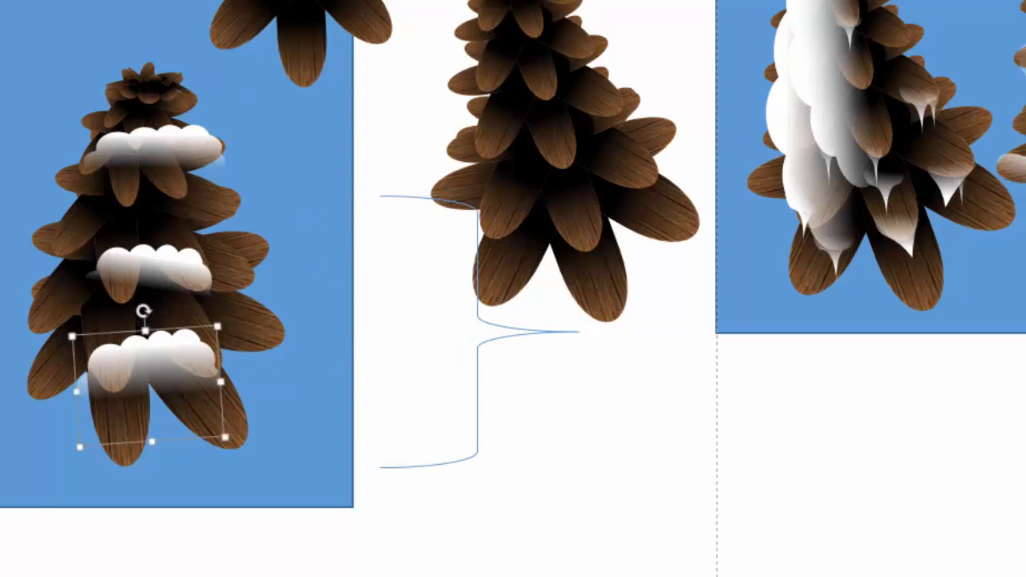
{"action": "left_click", "coordinate": [477, 348]}
{"action": "left_click_drag", "start_coordinate": [576, 299], "coordinate": [387, 214]}
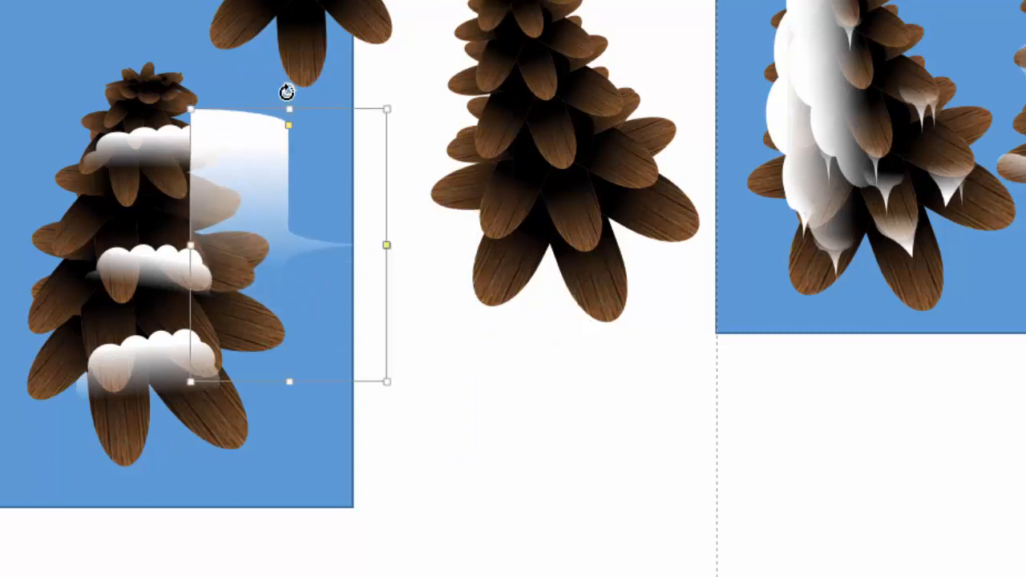
Rotate the brace 90° clockwise so its point faces down, narrow it, and place it to the right of the cone.
{"action": "left_click_drag", "start_coordinate": [288, 92], "coordinate": [367, 242]}
{"action": "left_click_drag", "start_coordinate": [828, 249], "coordinate": [677, 215]}
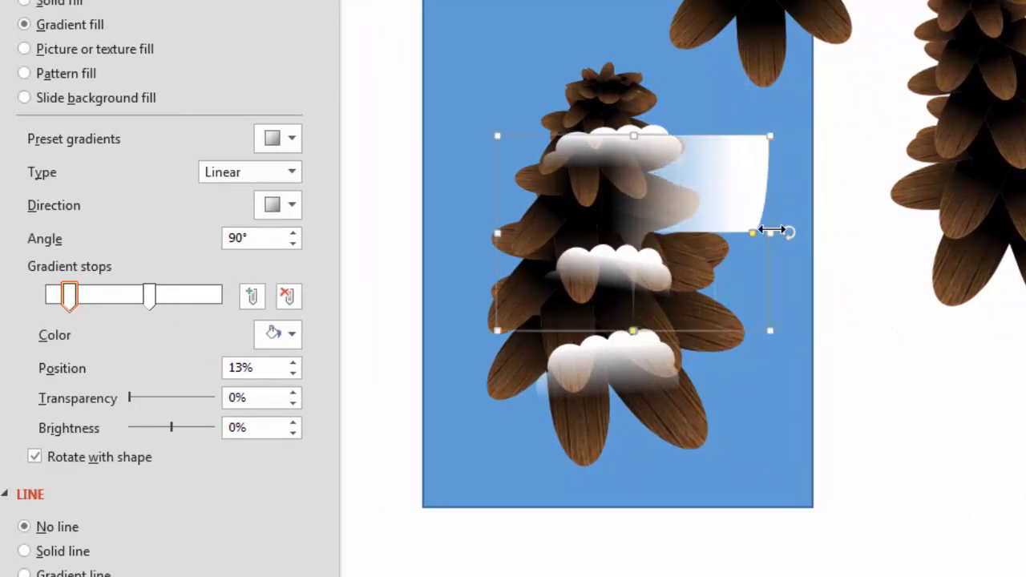
{"action": "left_click_drag", "start_coordinate": [771, 231], "coordinate": [603, 233]}
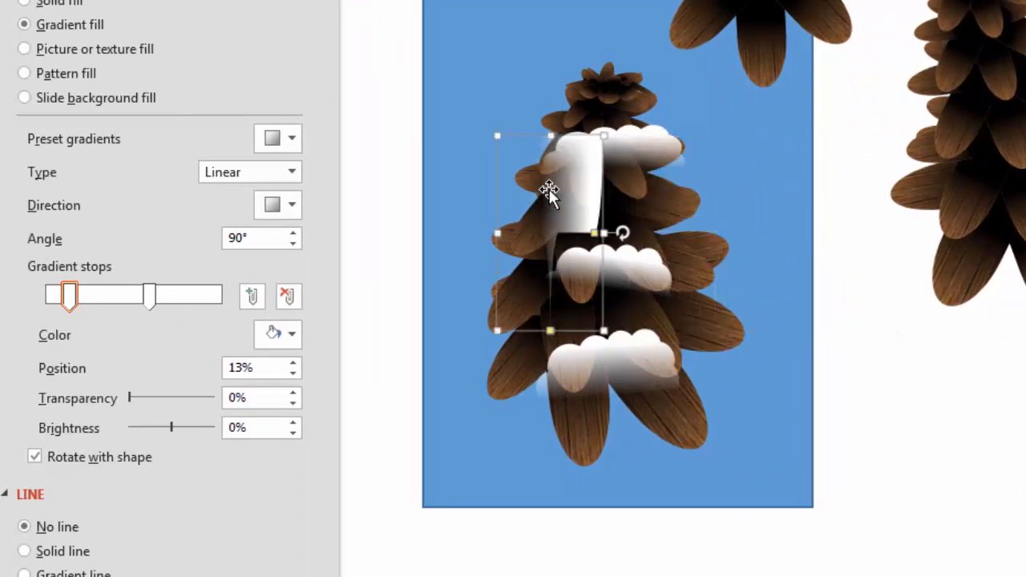
{"action": "left_click_drag", "start_coordinate": [590, 186], "coordinate": [770, 182]}
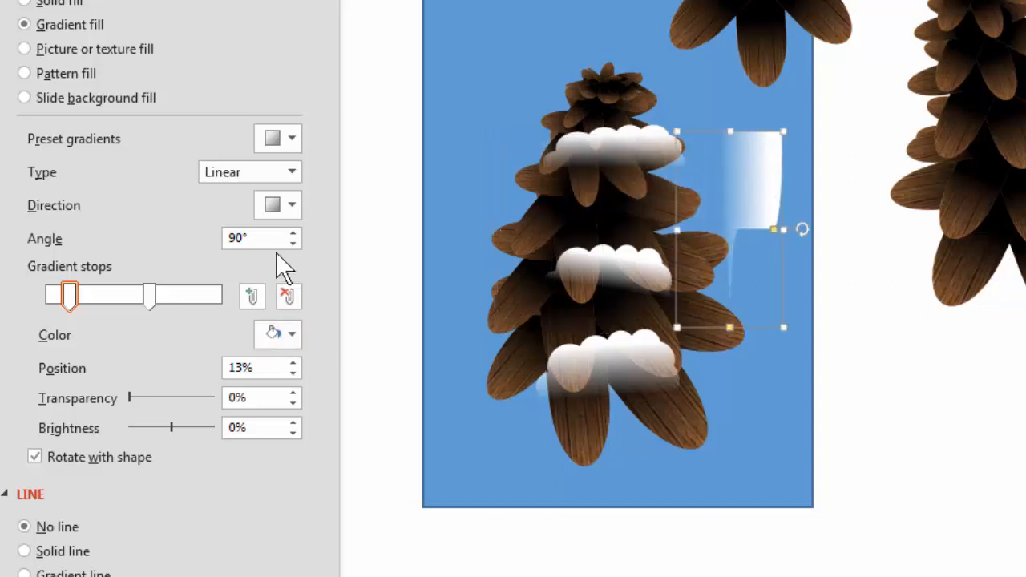
Set the brace's gradient angle to 170° and move its transparent gradient stop to 82%.
{"action": "left_click", "coordinate": [293, 242]}
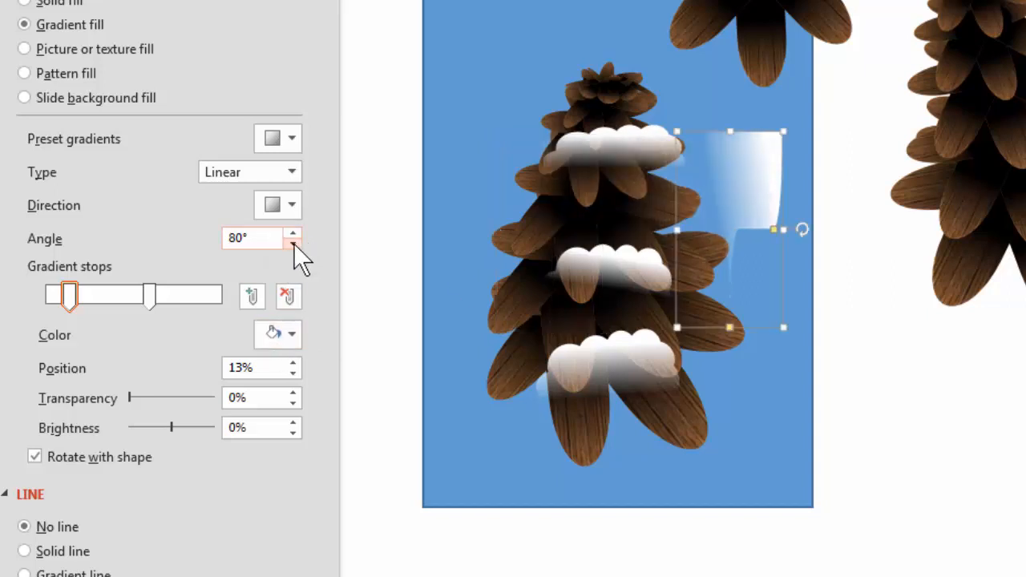
{"action": "left_click", "coordinate": [294, 233]}
{"action": "left_click", "coordinate": [293, 232]}
{"action": "left_click", "coordinate": [294, 233]}
{"action": "left_click", "coordinate": [293, 233]}
{"action": "left_click", "coordinate": [293, 234]}
{"action": "left_click", "coordinate": [293, 233]}
{"action": "left_click", "coordinate": [293, 234]}
{"action": "left_click", "coordinate": [293, 234]}
{"action": "left_click", "coordinate": [294, 234]}
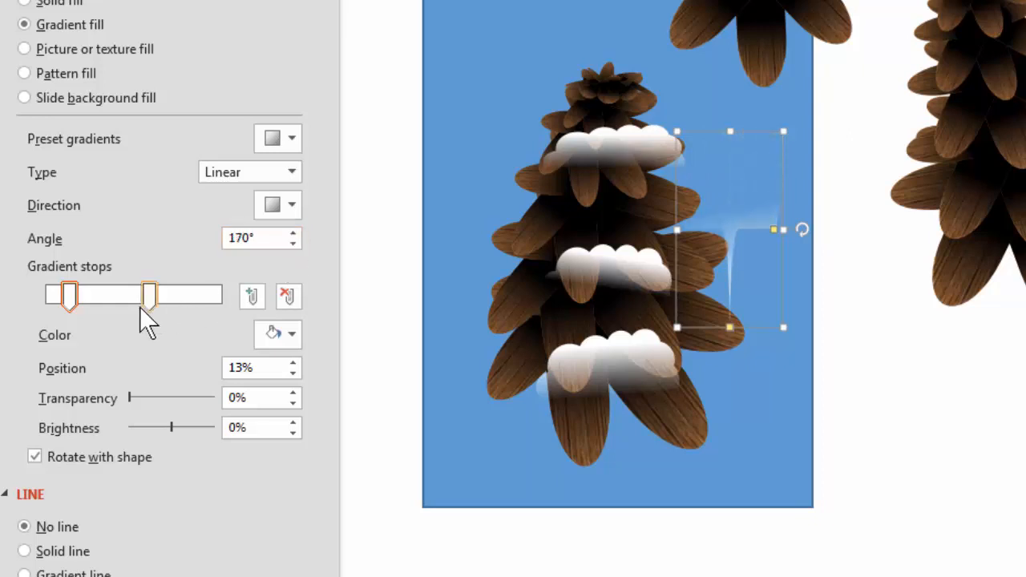
{"action": "left_click_drag", "start_coordinate": [150, 300], "coordinate": [194, 296]}
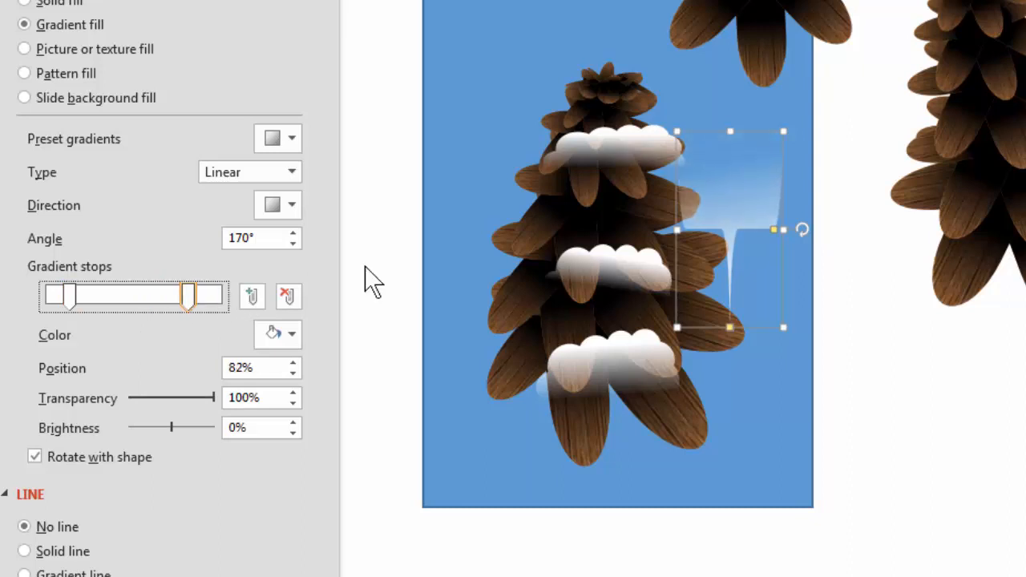
Move the brace up, increase its curvature into a smooth icicle, and shift the icicle's tip slightly off centre.
{"action": "left_click_drag", "start_coordinate": [742, 151], "coordinate": [743, 131]}
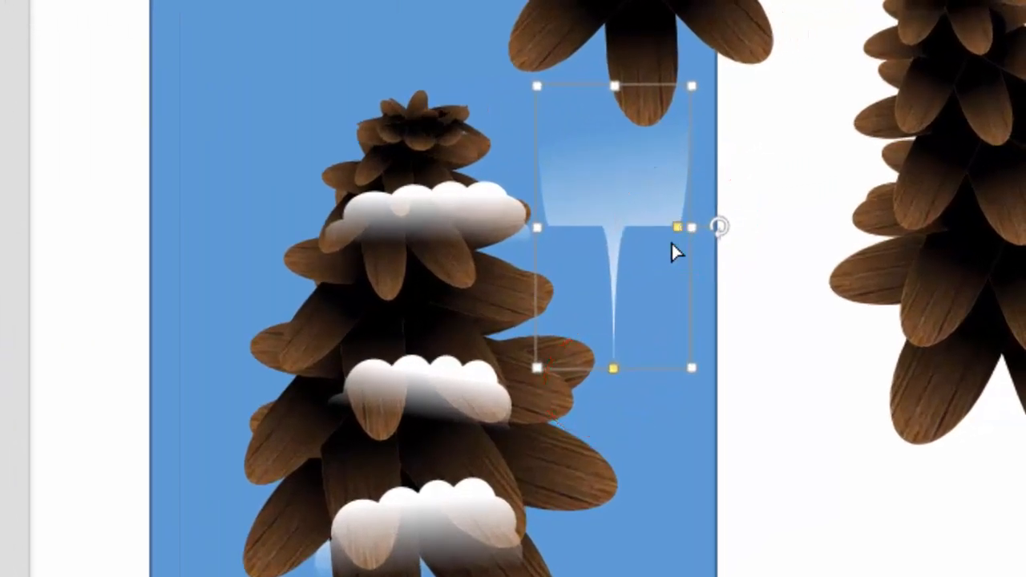
{"action": "left_click", "coordinate": [755, 180]}
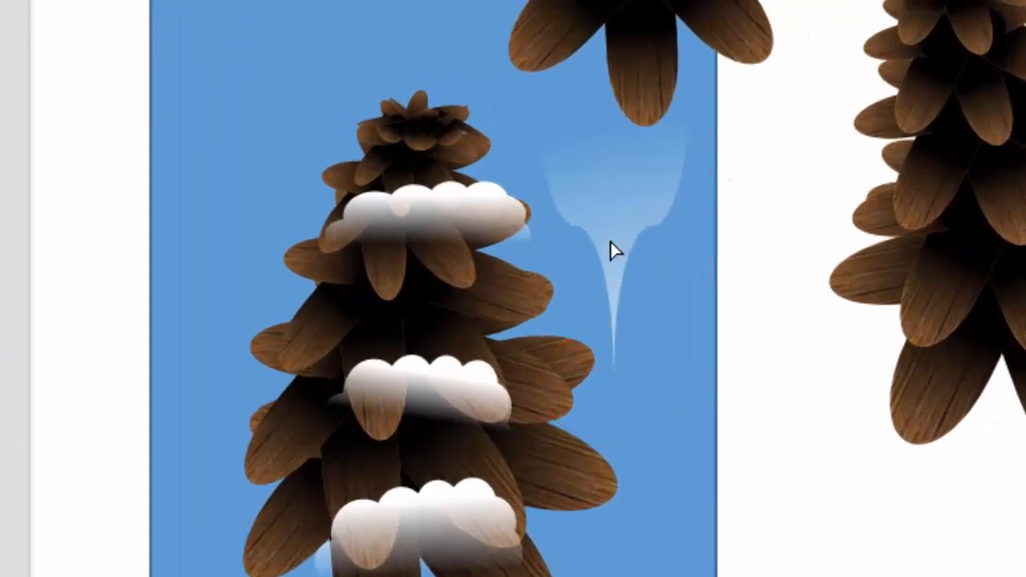
{"action": "left_click", "coordinate": [613, 251]}
{"action": "left_click_drag", "start_coordinate": [614, 369], "coordinate": [607, 335]}
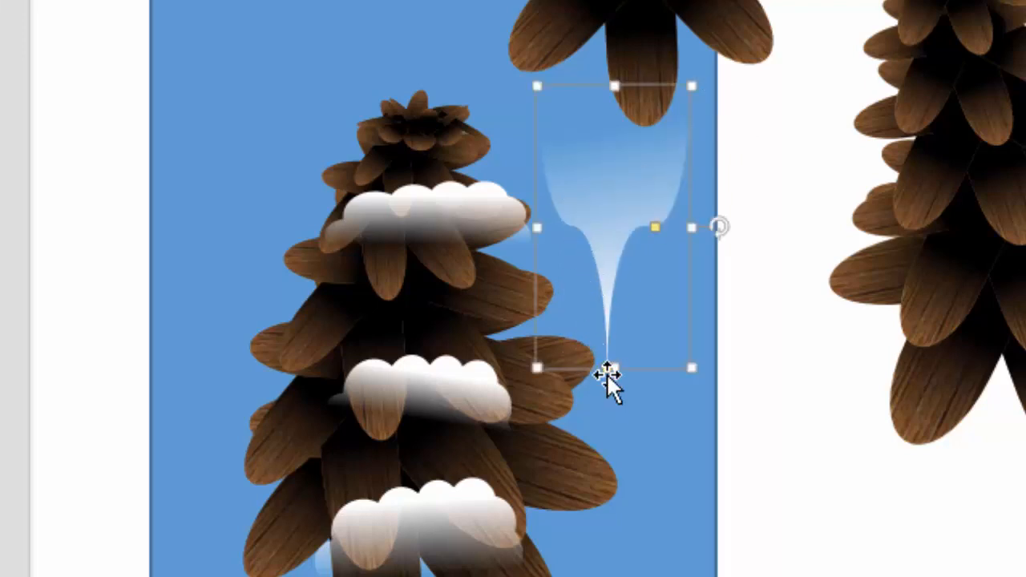
{"action": "left_click_drag", "start_coordinate": [607, 370], "coordinate": [610, 346]}
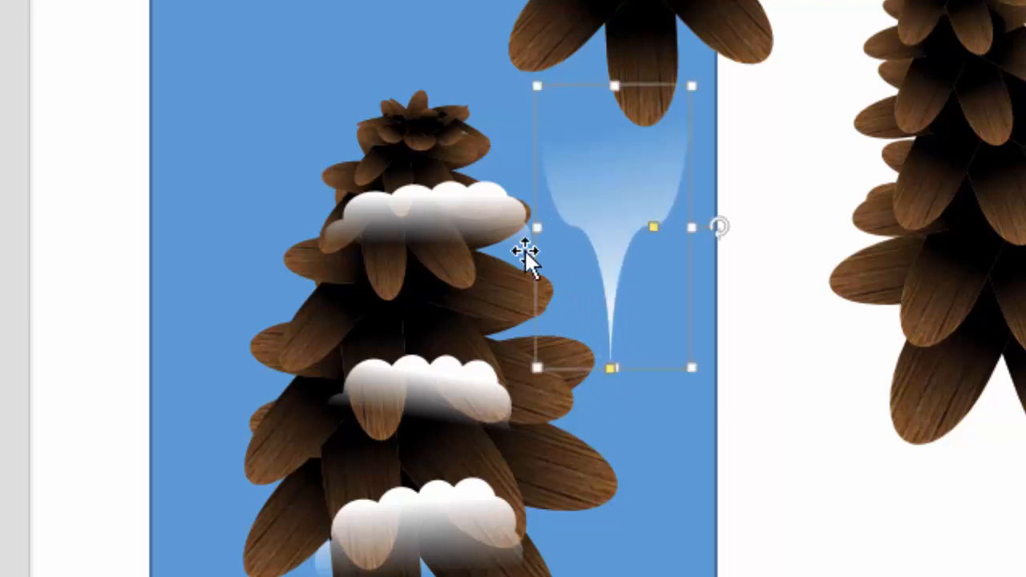
Shorten and narrow the icicle, then place it so that it hangs from the right part of the middle snow band.
{"action": "left_click_drag", "start_coordinate": [615, 86], "coordinate": [602, 207]}
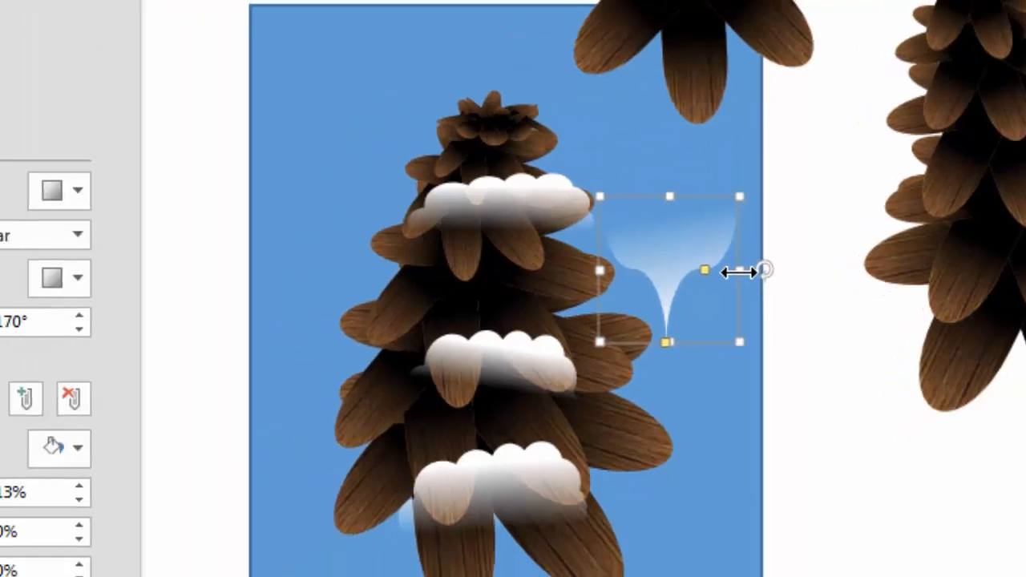
{"action": "left_click_drag", "start_coordinate": [691, 288], "coordinate": [624, 286]}
{"action": "left_click_drag", "start_coordinate": [788, 232], "coordinate": [677, 324]}
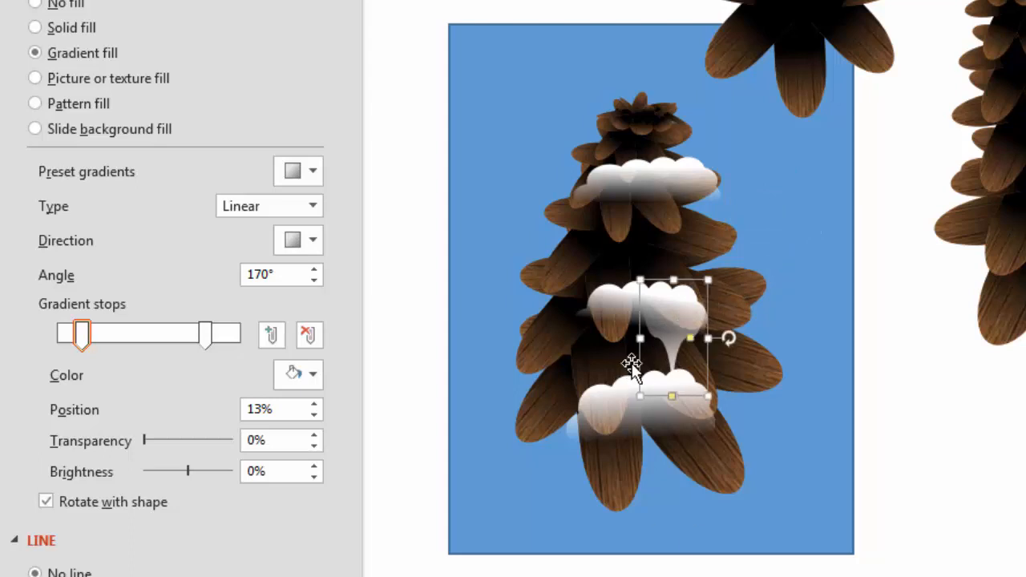
Shift the icicle's transparent gradient stop closer to the opaque one and set the opaque stop's position to 14%.
{"action": "left_click_drag", "start_coordinate": [199, 330], "coordinate": [169, 322]}
{"action": "mouse_move", "coordinate": [88, 336]}
{"action": "left_mouse_down"}
{"action": "mouse_move", "coordinate": [138, 324]}
{"action": "mouse_move", "coordinate": [83, 321]}
{"action": "left_mouse_up"}
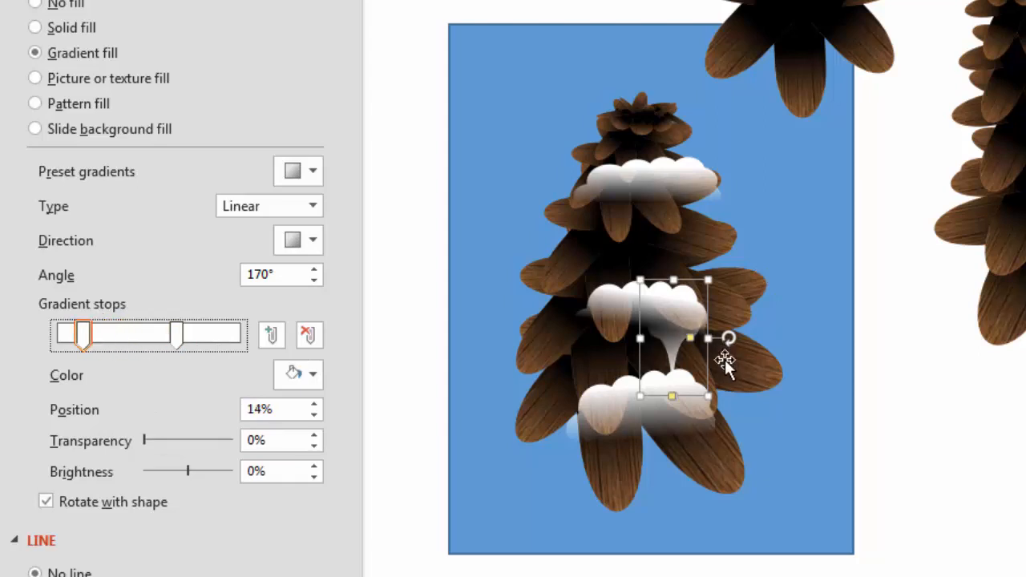
Place a copy of the icicle beneath the left part of the upper snow band.
{"action": "left_click", "coordinate": [672, 346]}
{"action": "key", "text": "Escape"}
{"action": "left_click_drag", "start_coordinate": [672, 346], "coordinate": [633, 208]}
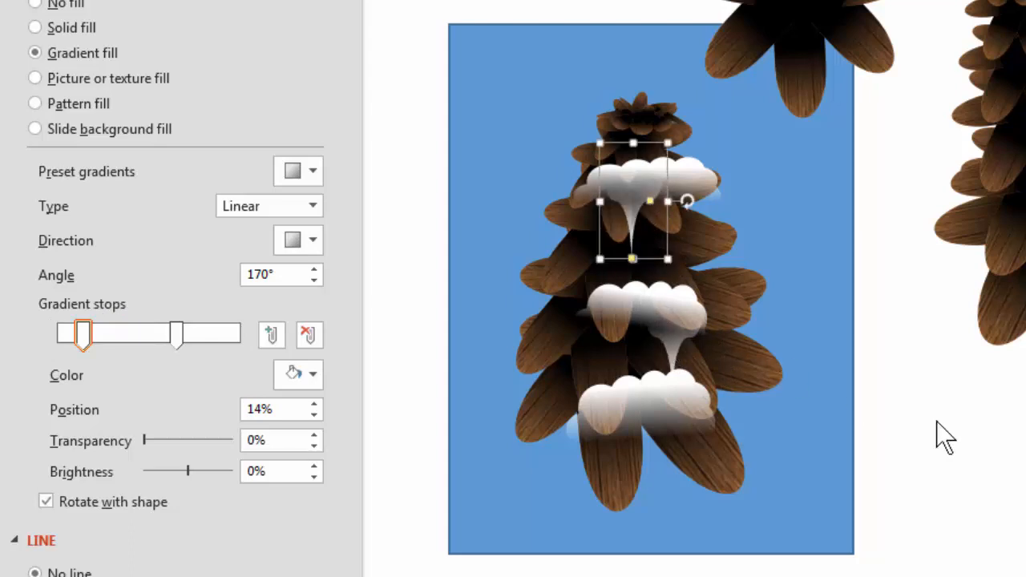
{"action": "left_click", "coordinate": [985, 446]}
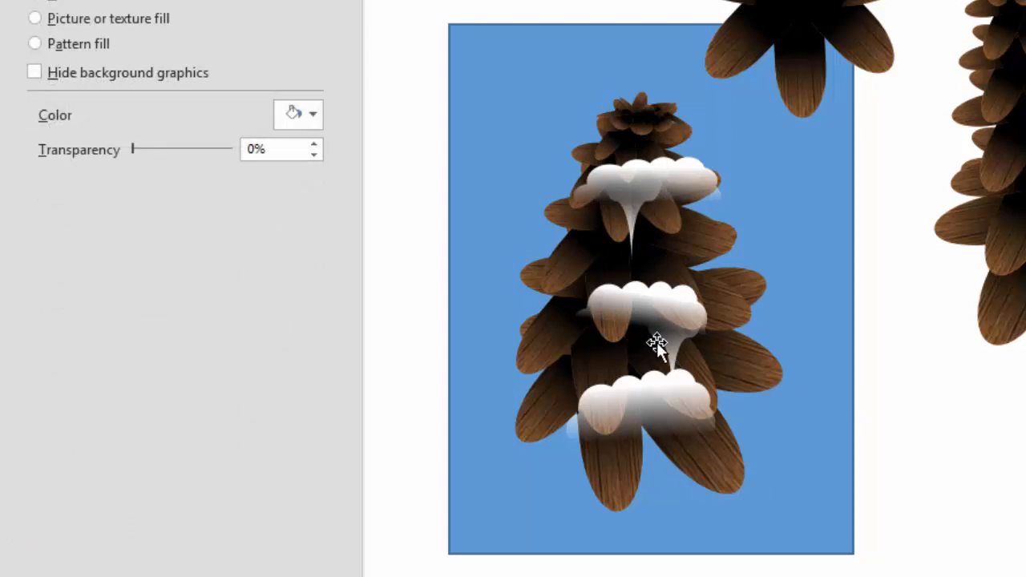
Place a copy of the middle icicle beneath the left part of the lower snow band, and make the copy shorter and narrower.
{"action": "left_click_drag", "start_coordinate": [669, 345], "coordinate": [598, 446]}
{"action": "left_click", "coordinate": [1014, 488]}
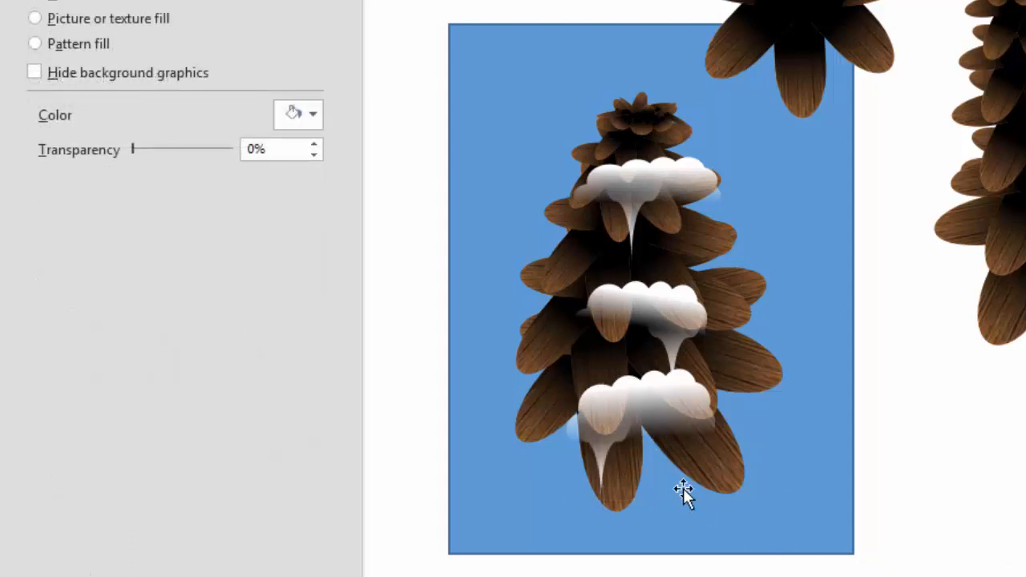
{"action": "left_click", "coordinate": [597, 457]}
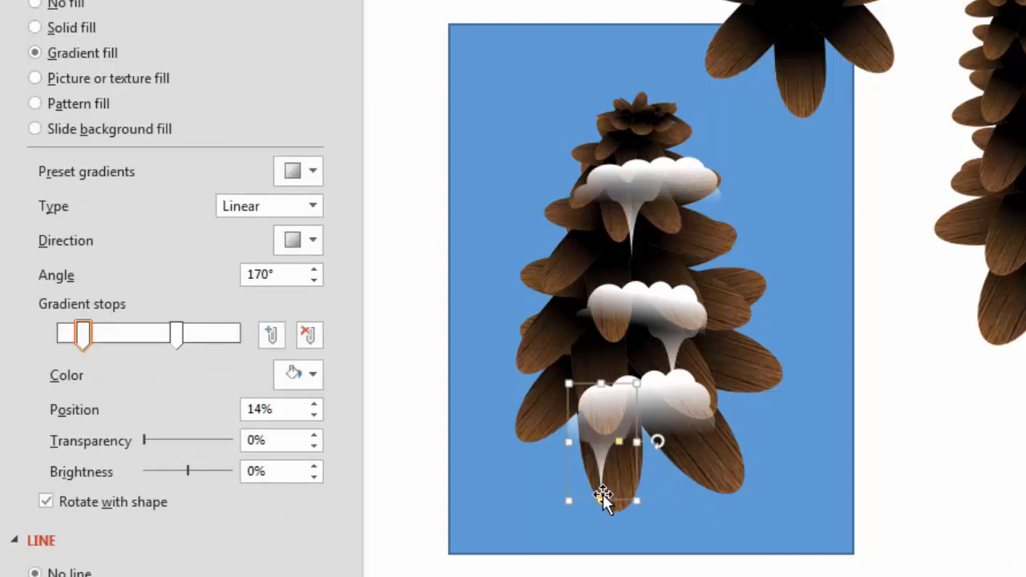
{"action": "left_click_drag", "start_coordinate": [601, 385], "coordinate": [601, 423]}
{"action": "left_click_drag", "start_coordinate": [636, 460], "coordinate": [610, 429]}
{"action": "left_click", "coordinate": [956, 534]}
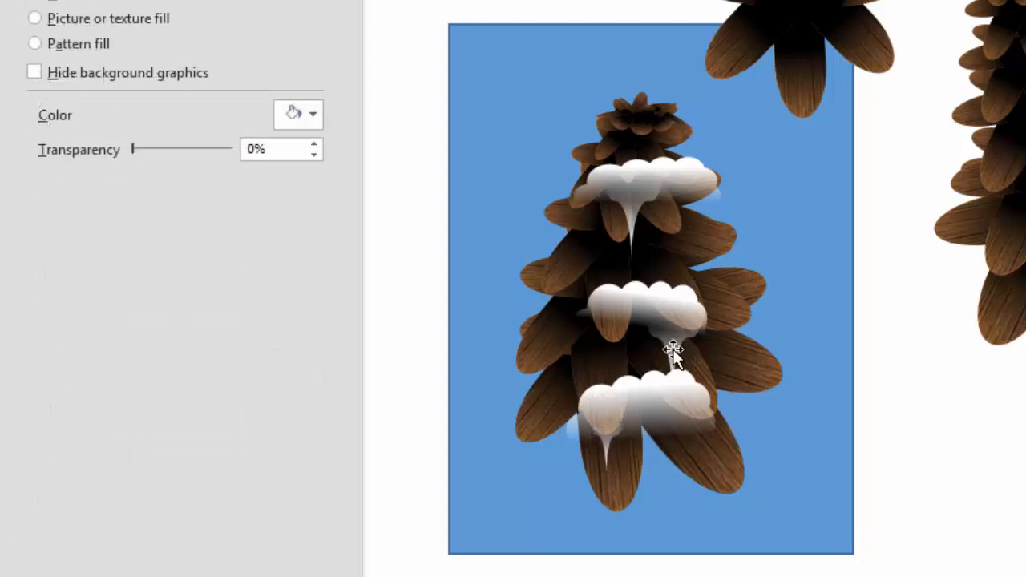
Place another copy of the middle icicle beneath the right part of the lower snow band and nudge it up slightly.
{"action": "left_click", "coordinate": [671, 348]}
{"action": "left_click_drag", "start_coordinate": [688, 411], "coordinate": [692, 458]}
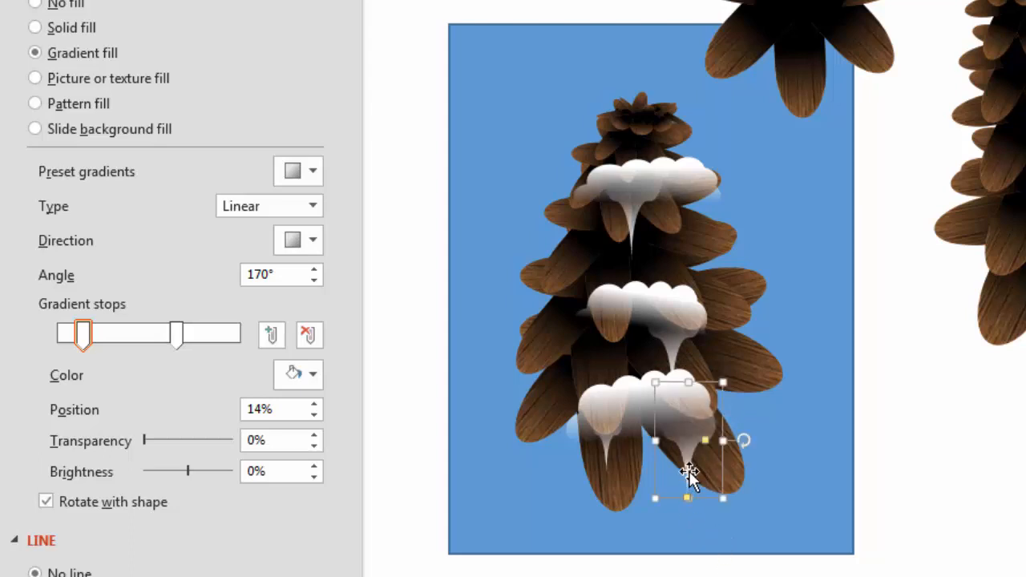
{"action": "left_click_drag", "start_coordinate": [723, 441], "coordinate": [696, 440]}
{"action": "left_click", "coordinate": [770, 569]}
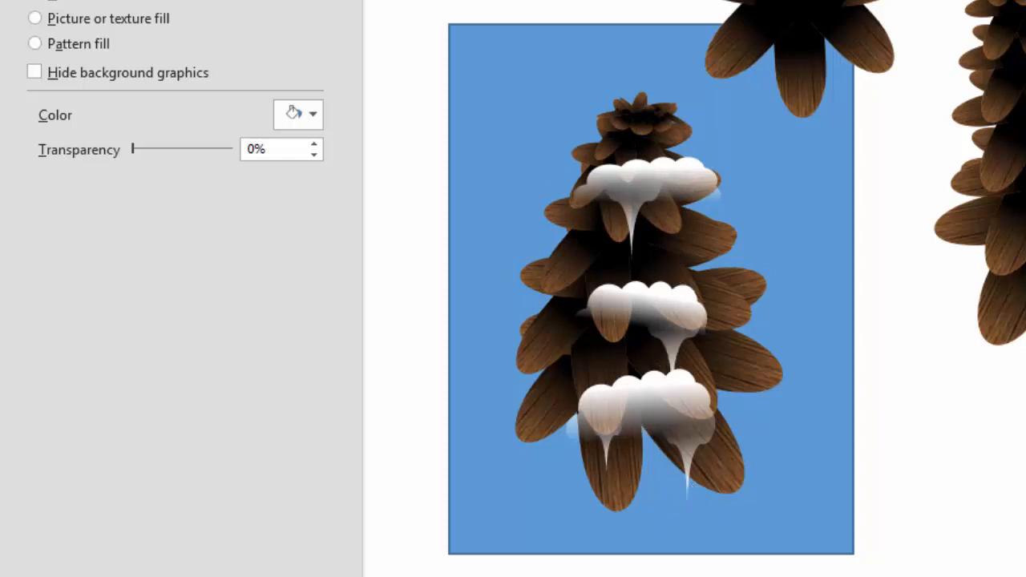
{"action": "left_click", "coordinate": [690, 455]}
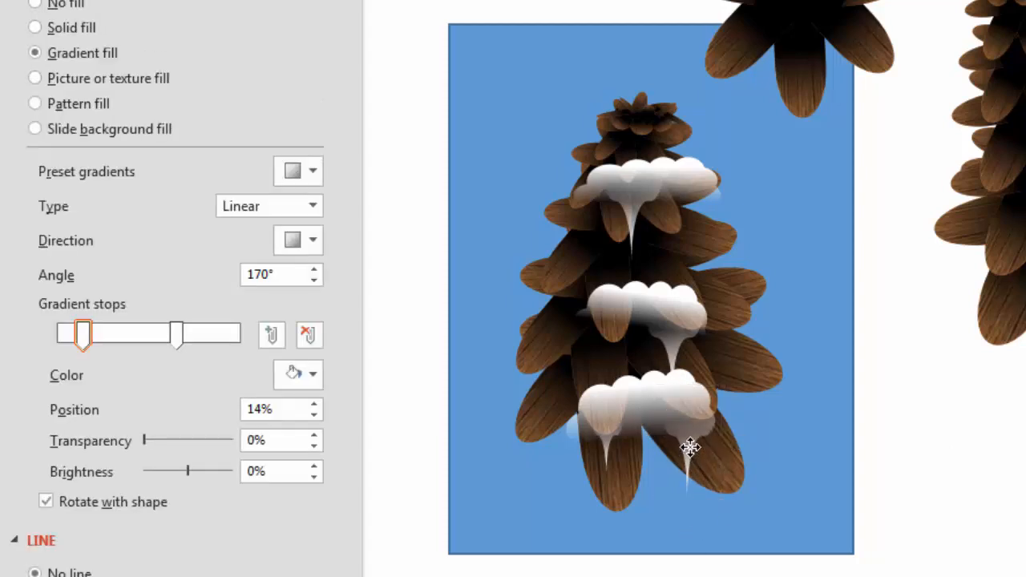
{"action": "left_click", "coordinate": [934, 509]}
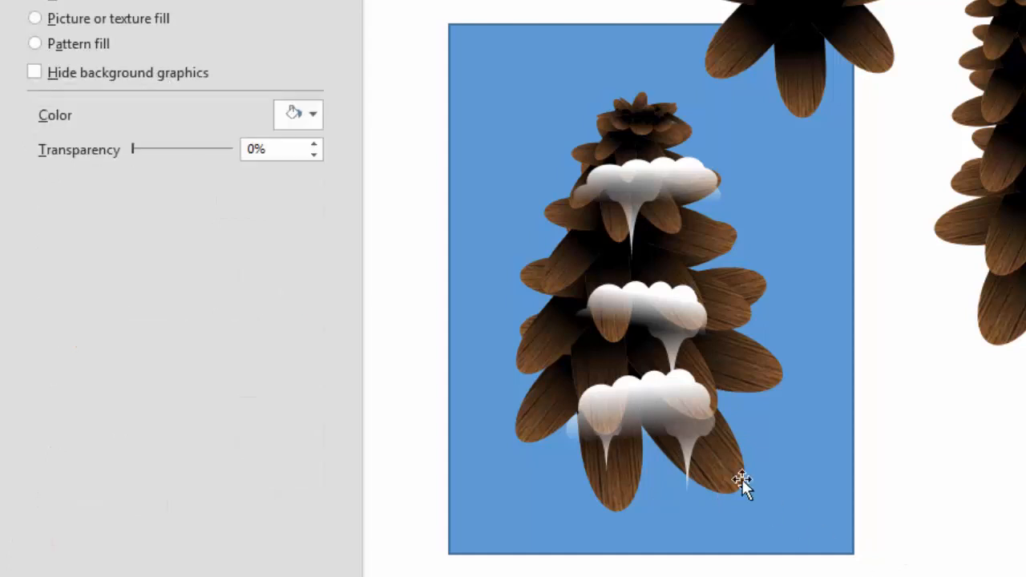